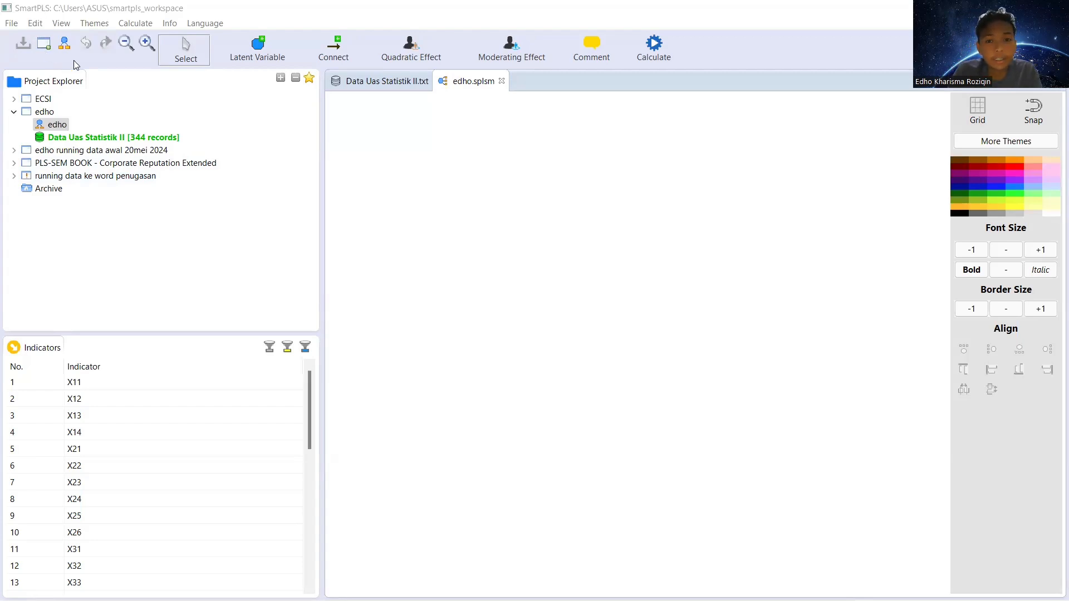
# Step: Create a new project named Penugasan SmartPLs
pyautogui.click(44, 44)
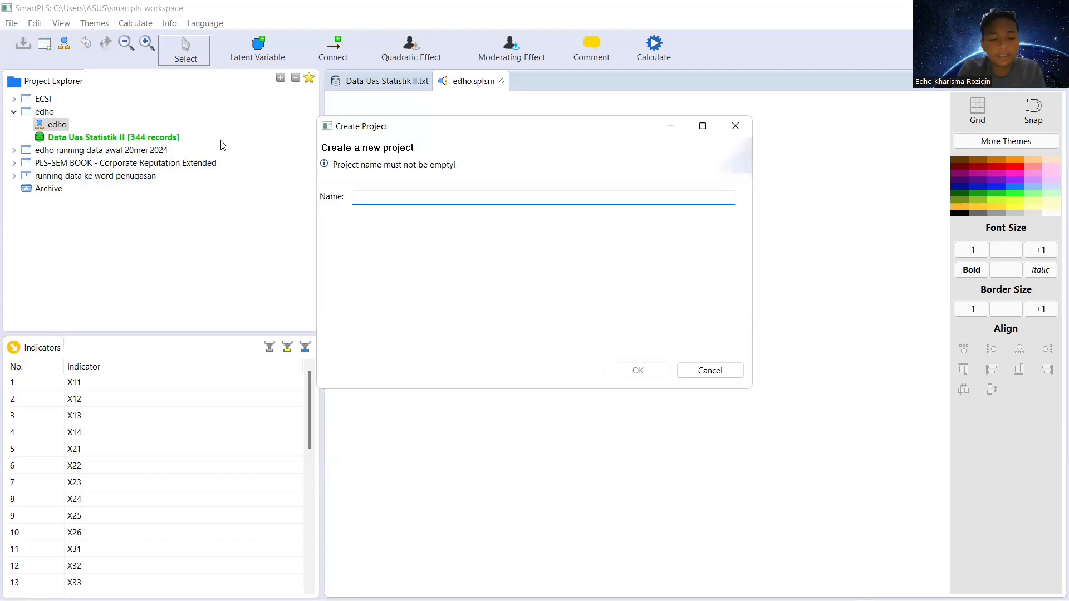
pyautogui.write('{enug')
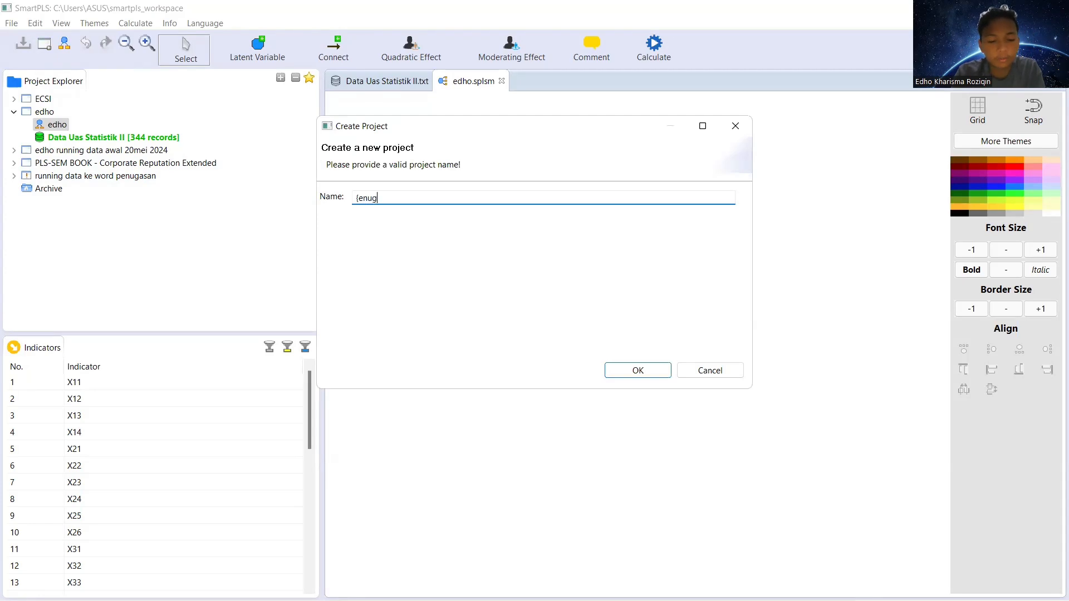
pyautogui.write('asan')
pyautogui.press('BackSpace')
pyautogui.press('BackSpace')
pyautogui.press('BackSpace')
pyautogui.press('BackSpace')
pyautogui.press('BackSpace')
pyautogui.press('BackSpace')
pyautogui.press('BackSpace')
pyautogui.press('BackSpace')
pyautogui.press('BackSpace')
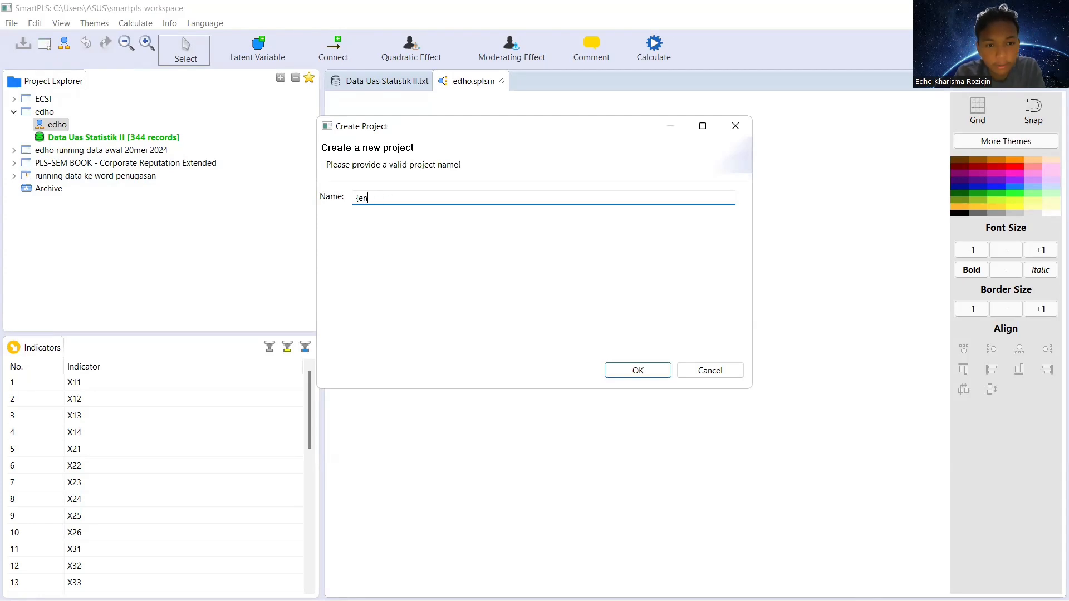
pyautogui.write('Pe')
pyautogui.press('BackSpace')
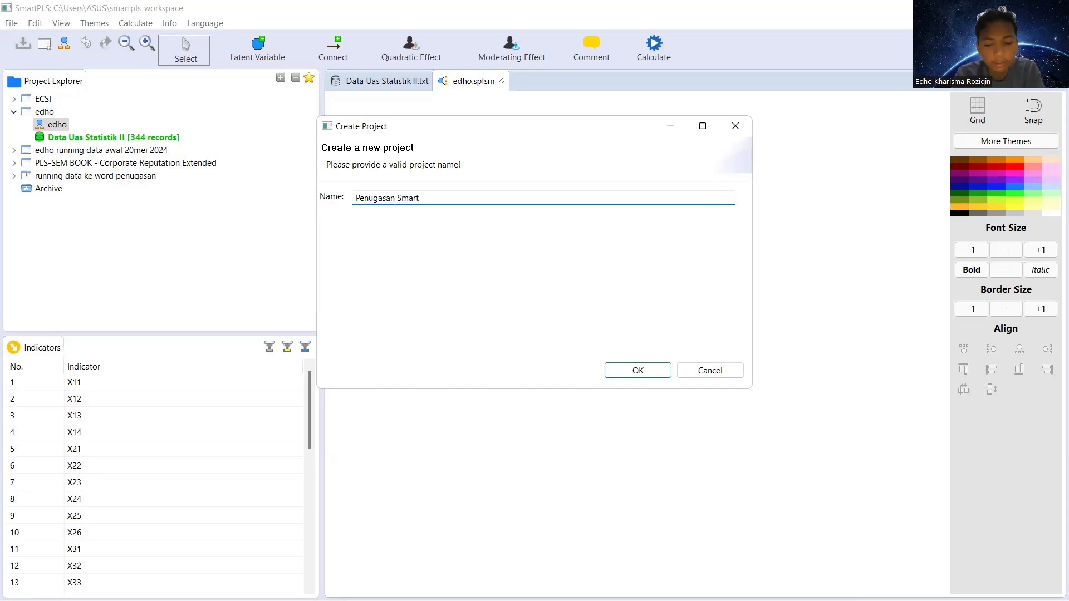
pyautogui.click(627, 370)
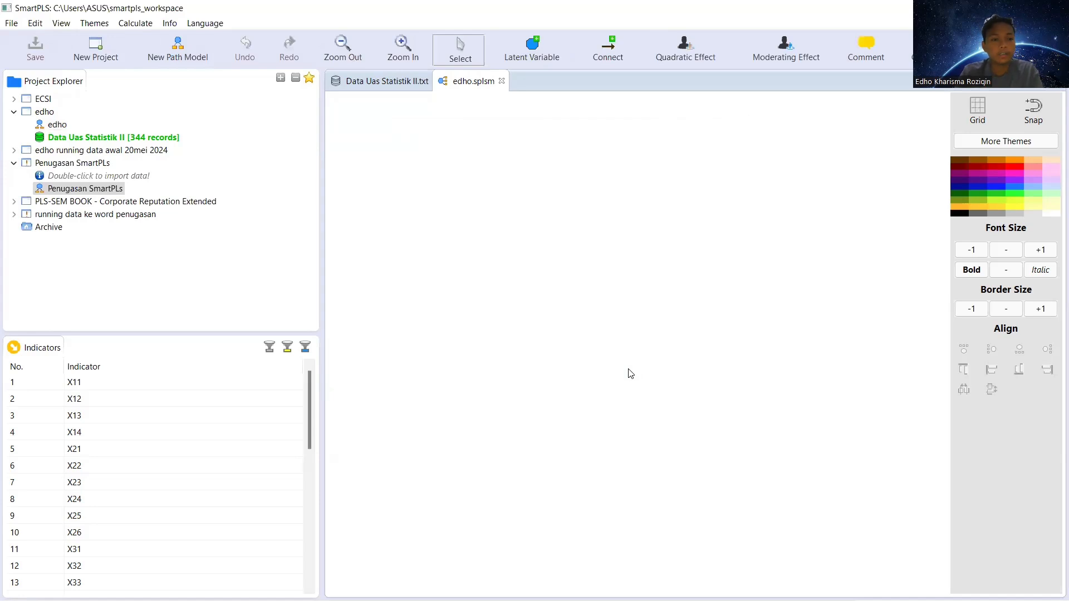
# Step: Import the Data Uas Statistik II file from Downloads into the Penugasan SmartPLs project, keeping its name
pyautogui.click(107, 178)
pyautogui.doubleClick(107, 179)
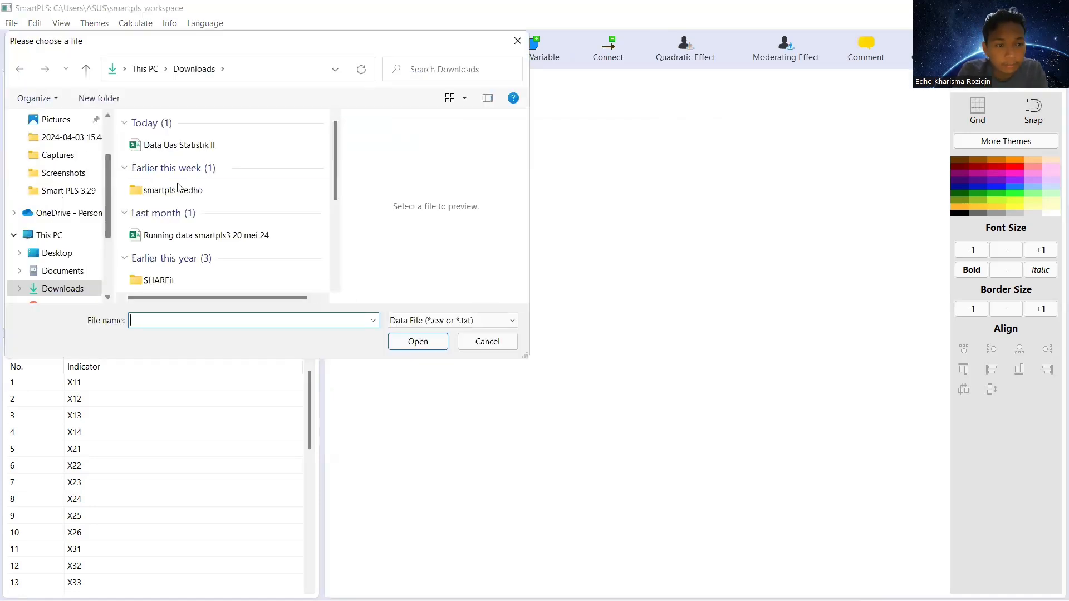
pyautogui.click(170, 146)
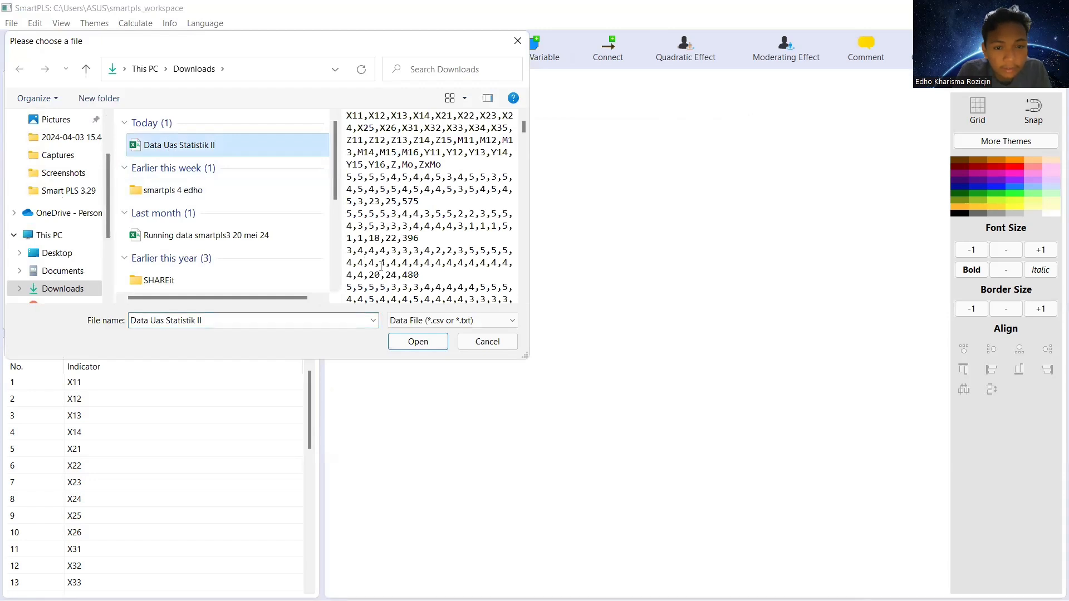
pyautogui.click(418, 342)
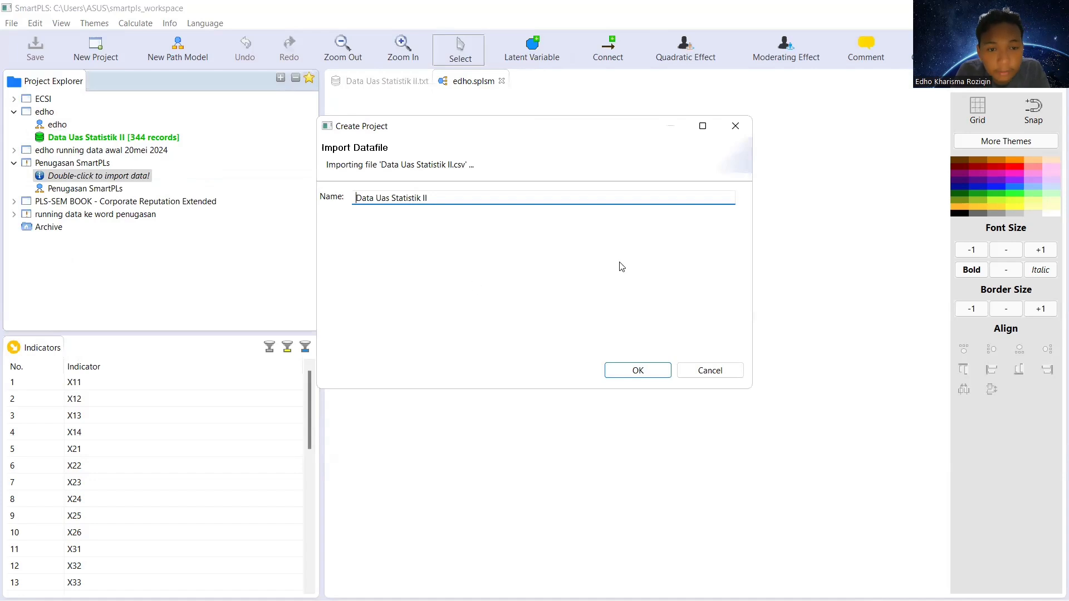
pyautogui.click(648, 378)
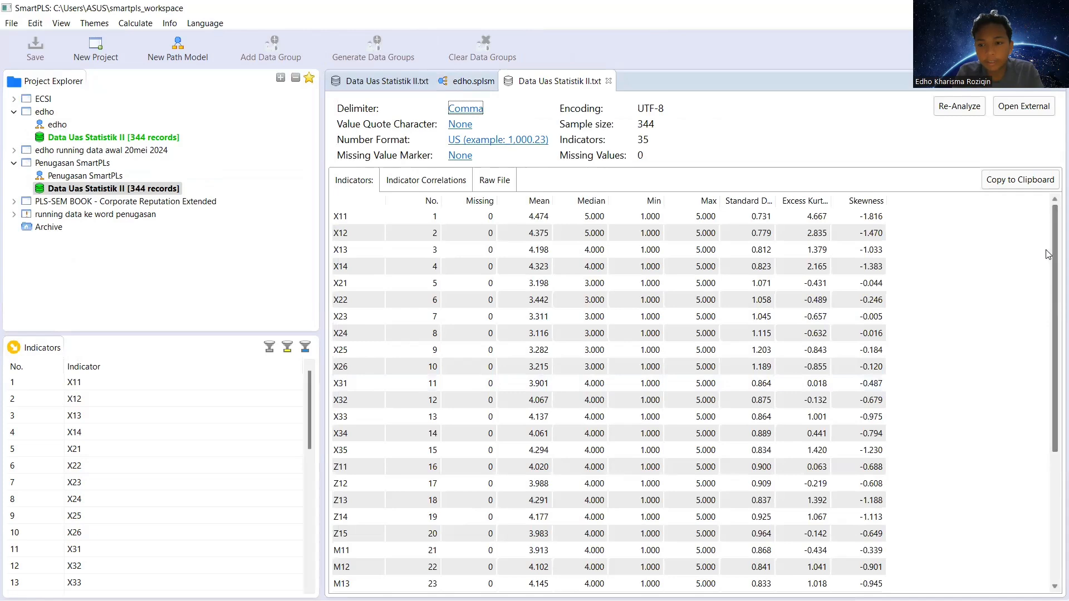
pyautogui.moveTo(1054, 253); pyautogui.dragTo(1050, 232)
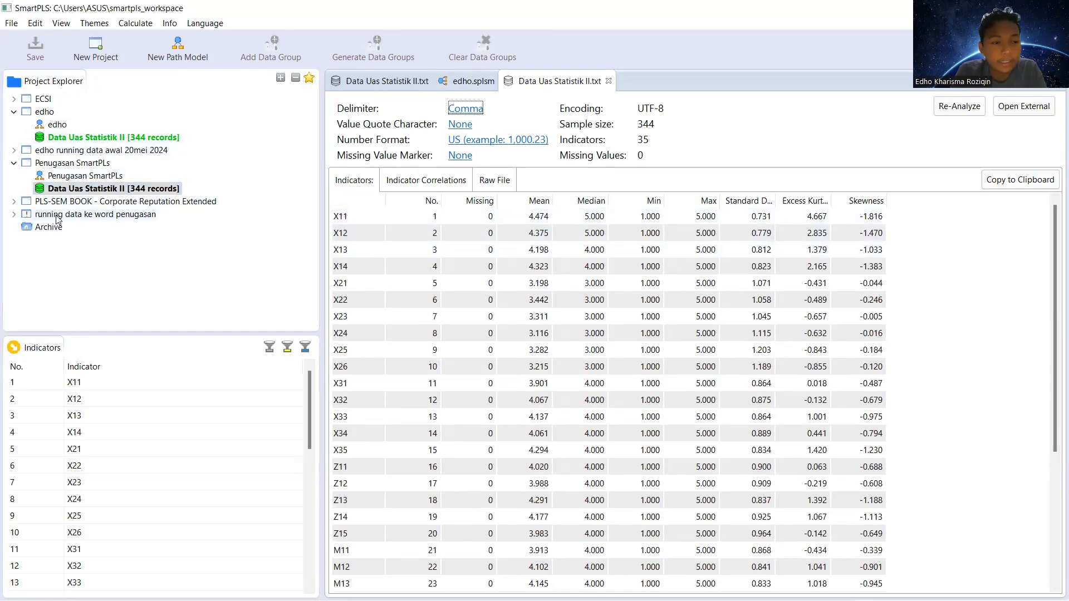
# Step: Open the Penugasan SmartPLs path model and add a latent variable with indicators X11 to X14 in the canvas's upper left
pyautogui.click(60, 176)
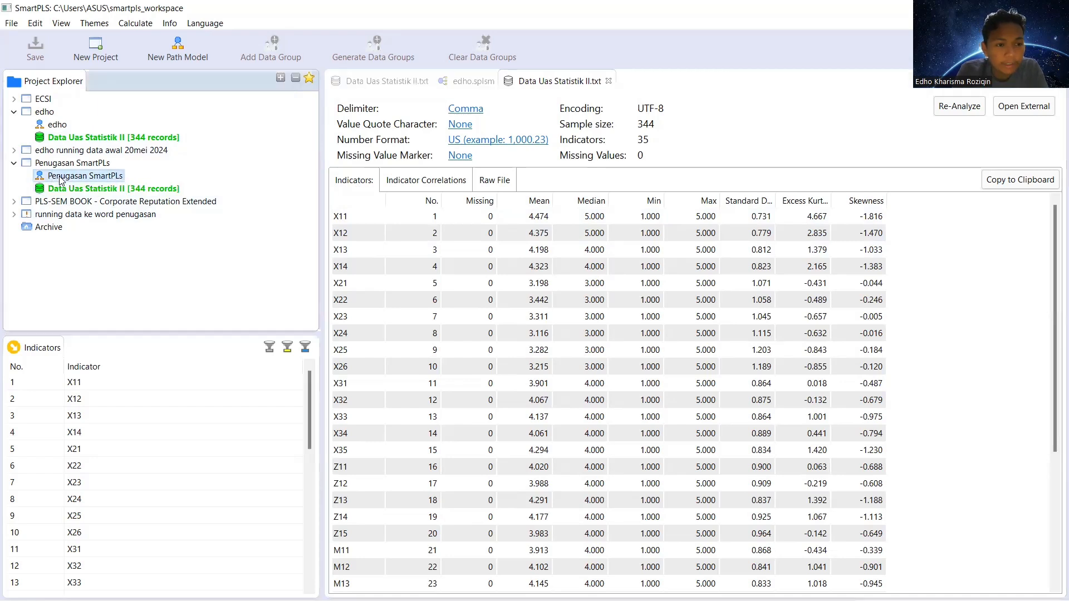
pyautogui.doubleClick(62, 179)
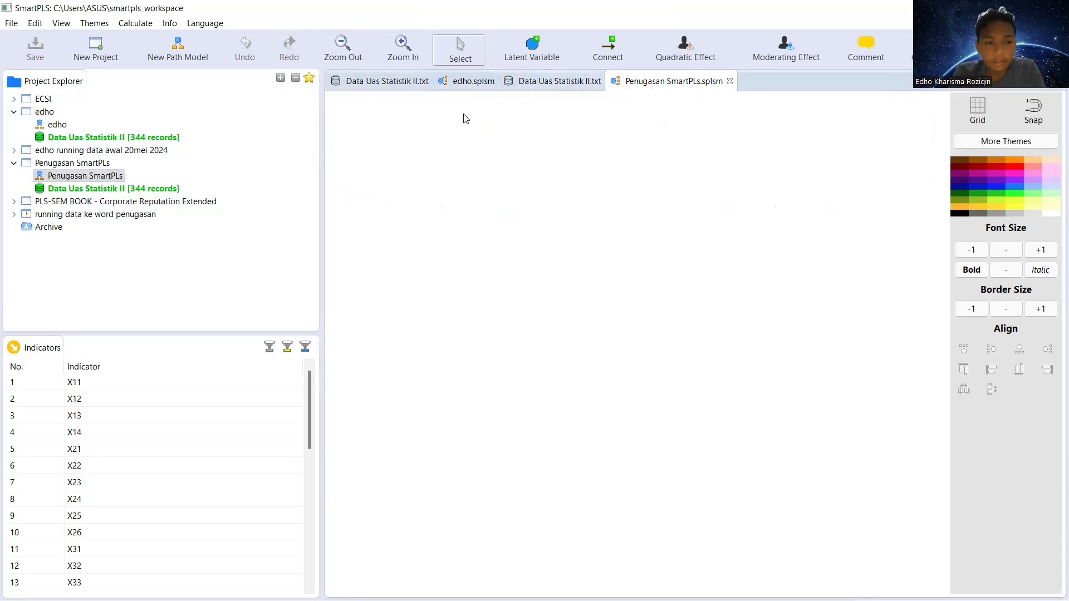
pyautogui.click(152, 383)
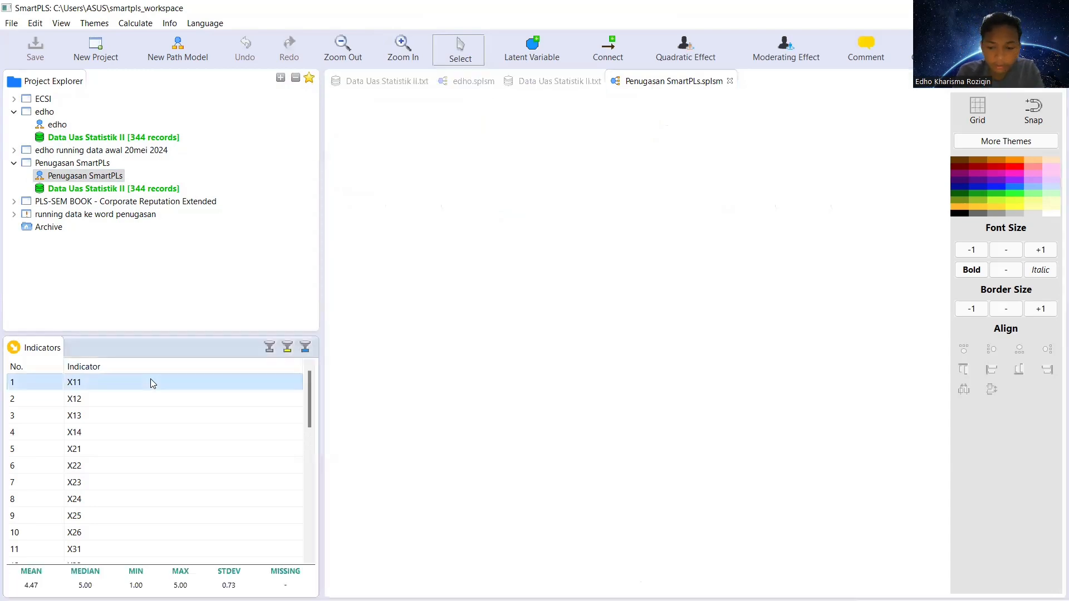
pyautogui.hotkey('shift', 'Down')
pyautogui.hotkey('shift', 'Down')
pyautogui.hotkey('shift', 'Down')
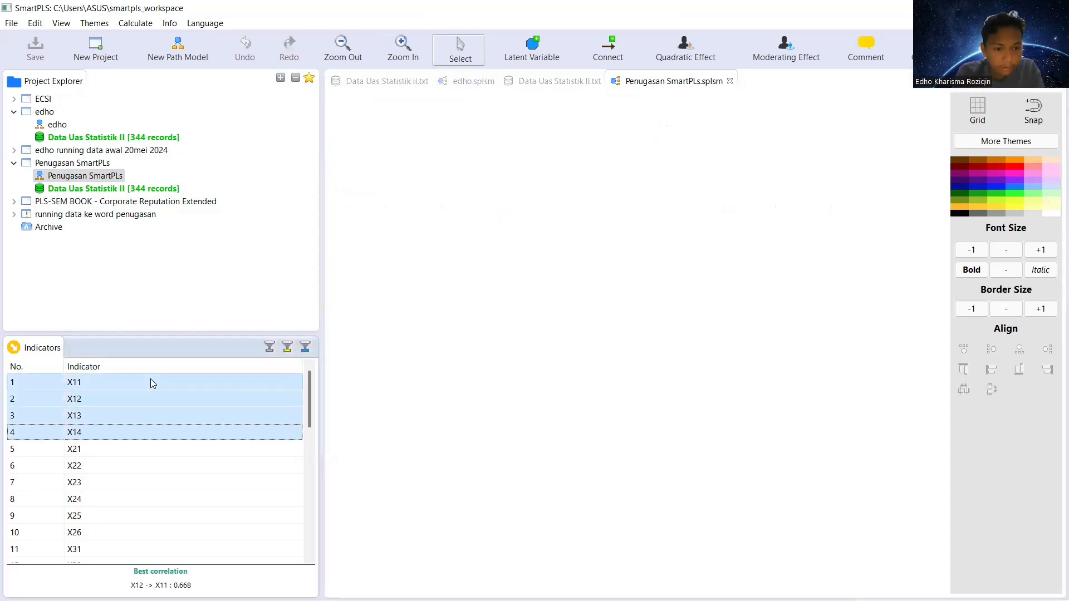
pyautogui.moveTo(151, 380); pyautogui.dragTo(453, 136)
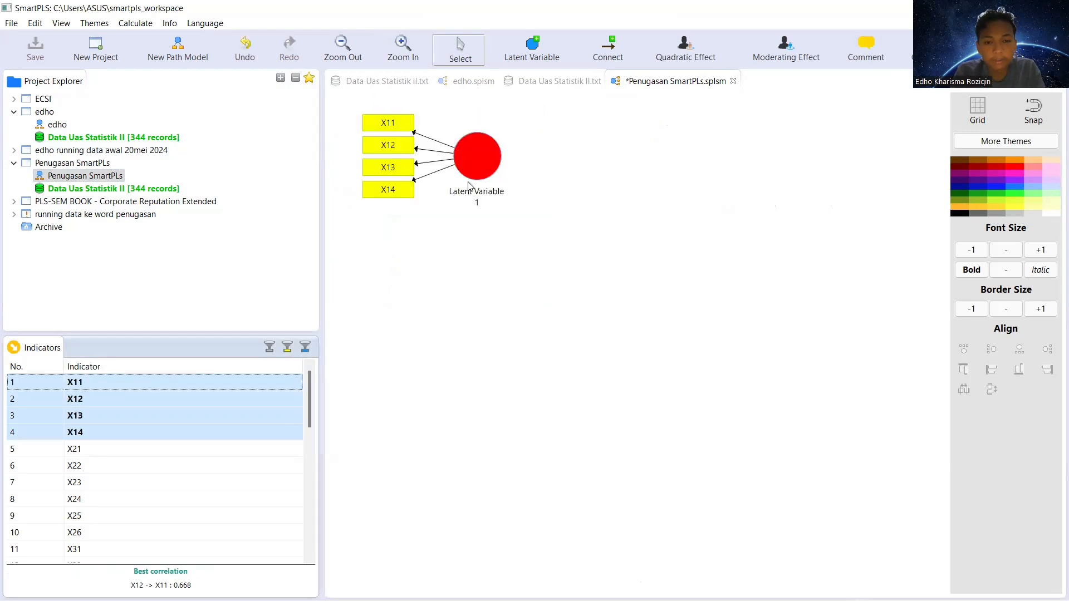
pyautogui.moveTo(469, 186)
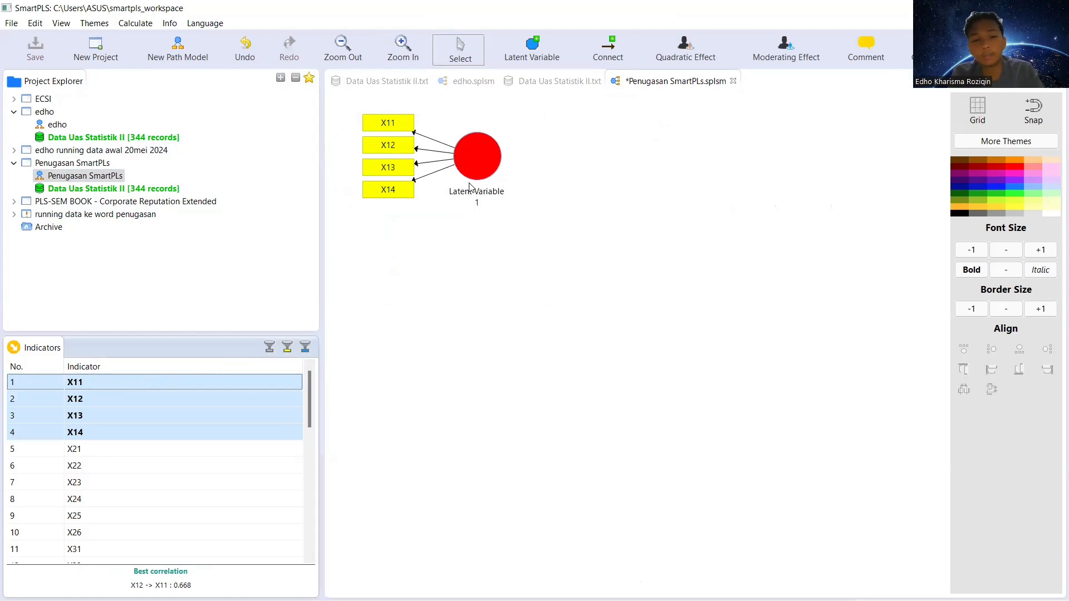
# Step: Add a latent variable with indicators X21 to X26 below the X11–X14 variable
pyautogui.click(78, 450)
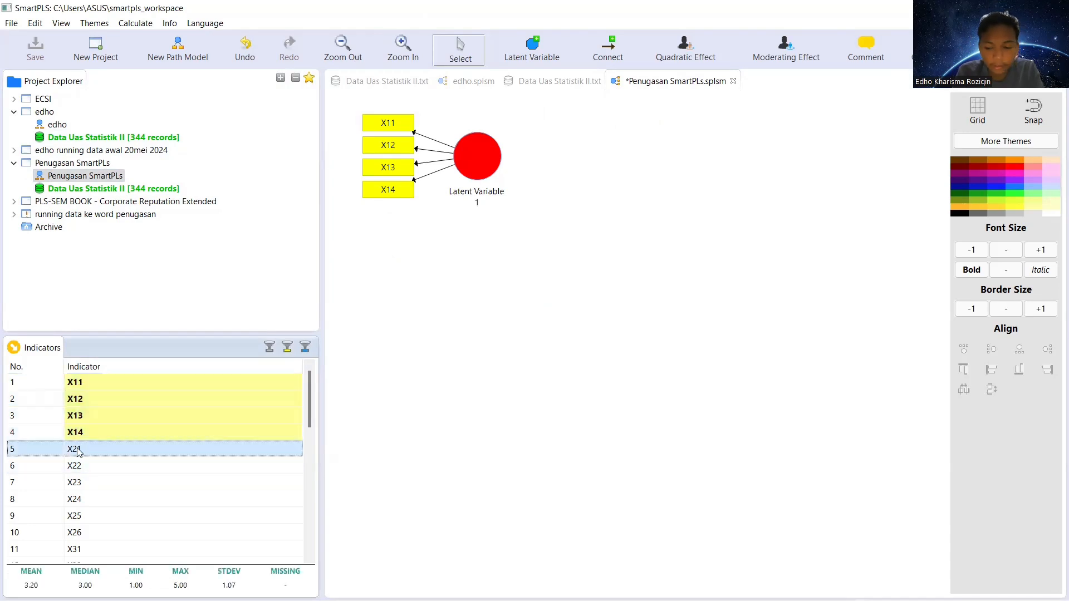
pyautogui.hotkey('shift', 'Down')
pyautogui.hotkey('shift', 'Down')
pyautogui.hotkey('shift', 'Down')
pyautogui.hotkey('shift', 'Down')
pyautogui.hotkey('shift', 'Down')
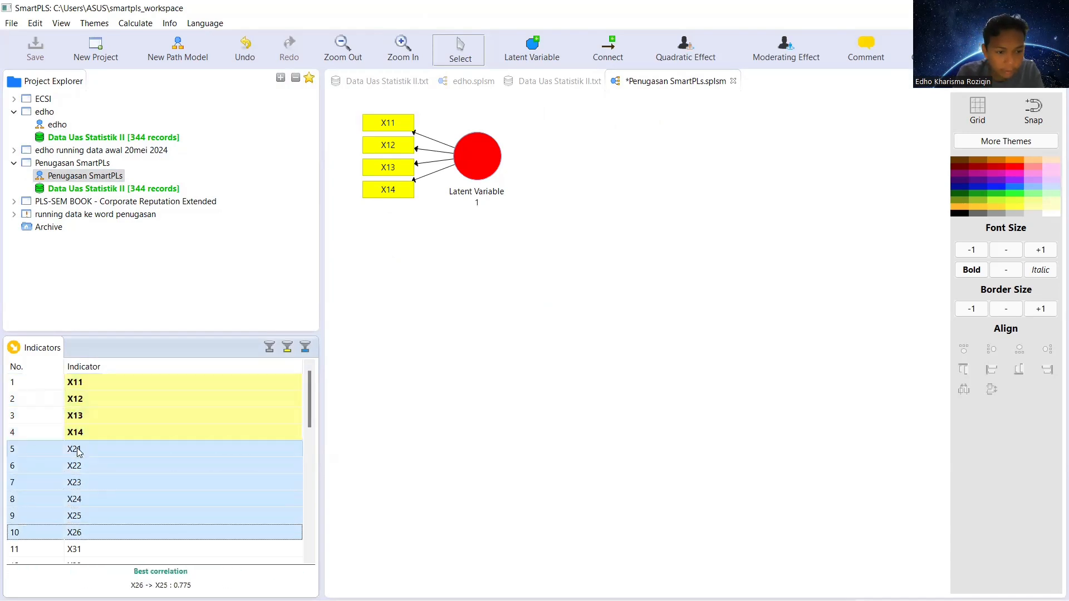
pyautogui.moveTo(79, 452); pyautogui.dragTo(449, 259)
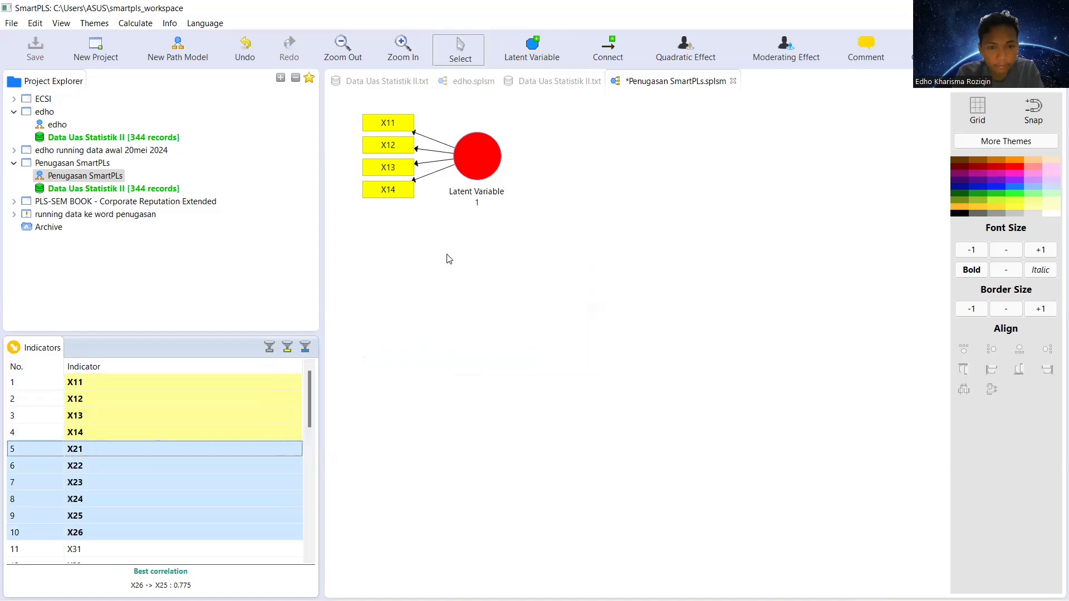
# Step: Add a latent variable with indicators X31 to X35 below the X21–X26 variable, leaving a small gap between them
pyautogui.moveTo(312, 407); pyautogui.dragTo(303, 449)
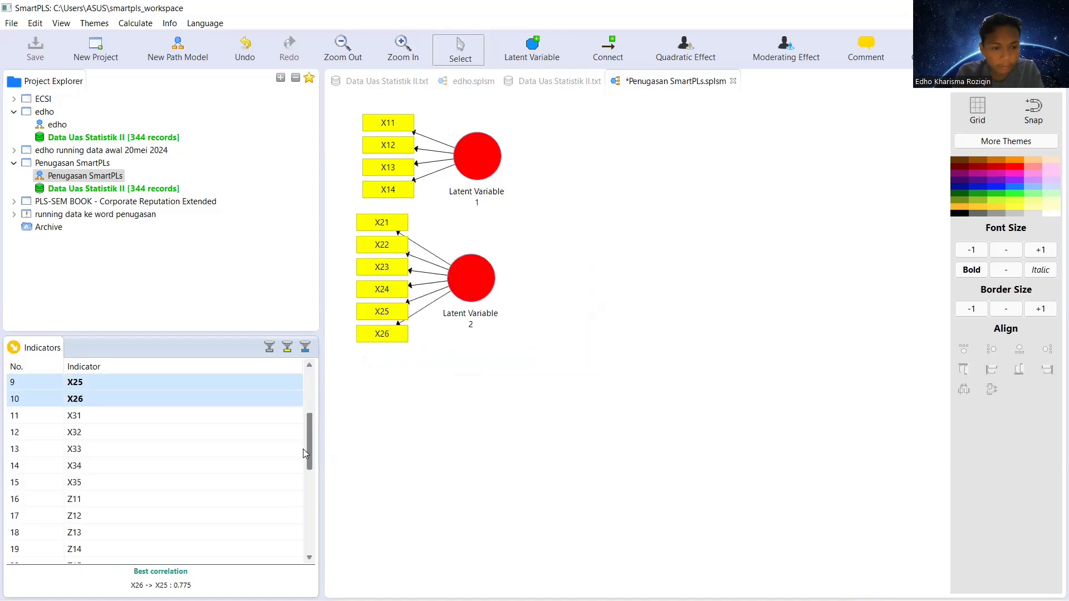
pyautogui.click(155, 415)
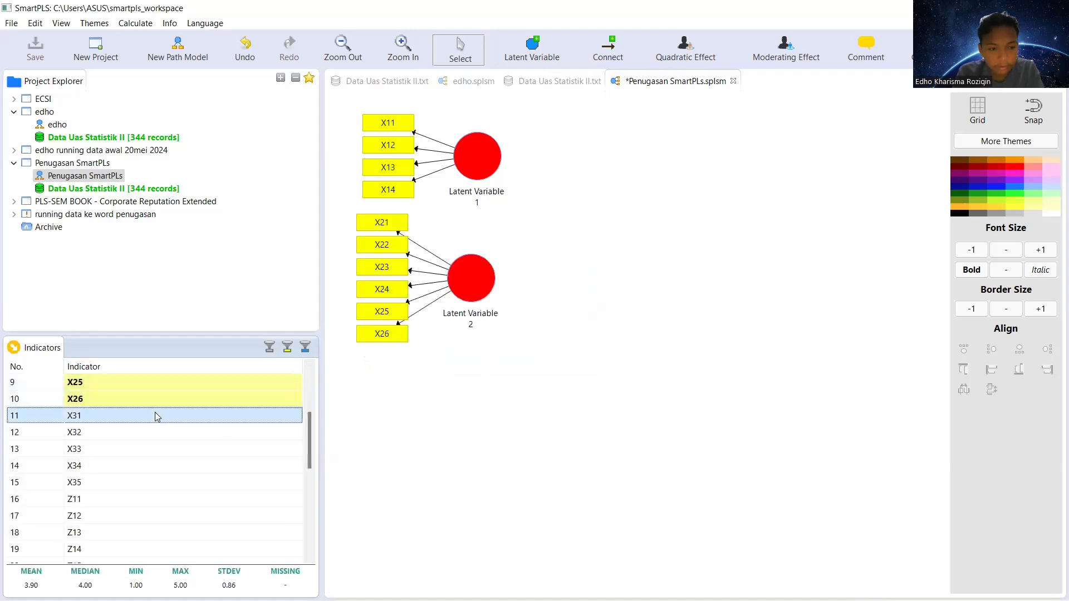
pyautogui.hotkey('shift', 'Down')
pyautogui.hotkey('shift', 'Down')
pyautogui.hotkey('shift', 'Down')
pyautogui.hotkey('shift', 'Down')
pyautogui.moveTo(155, 415); pyautogui.dragTo(450, 379)
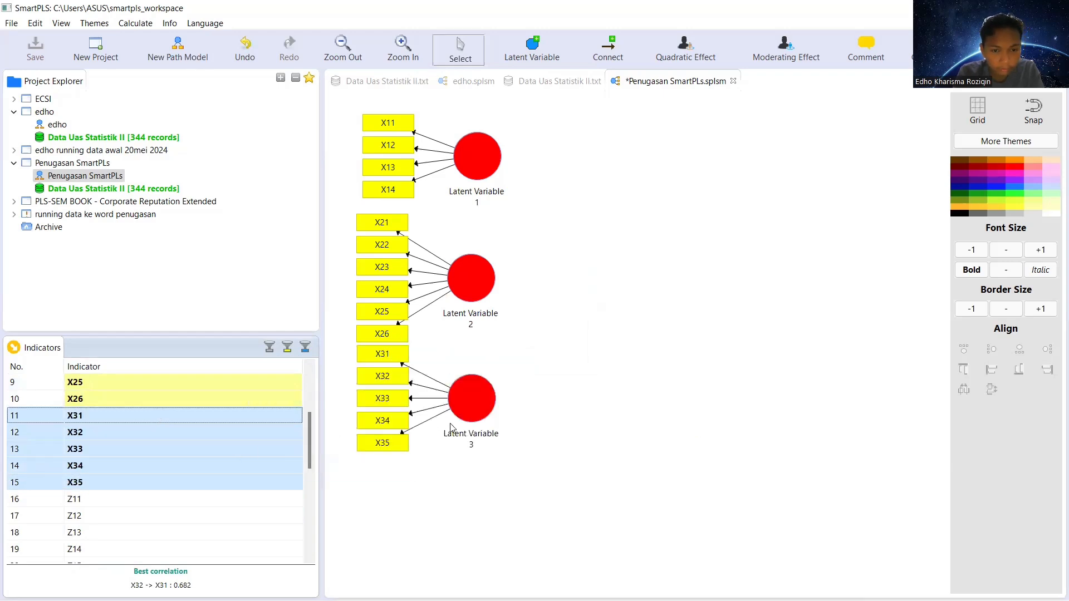
pyautogui.moveTo(466, 417); pyautogui.dragTo(466, 431)
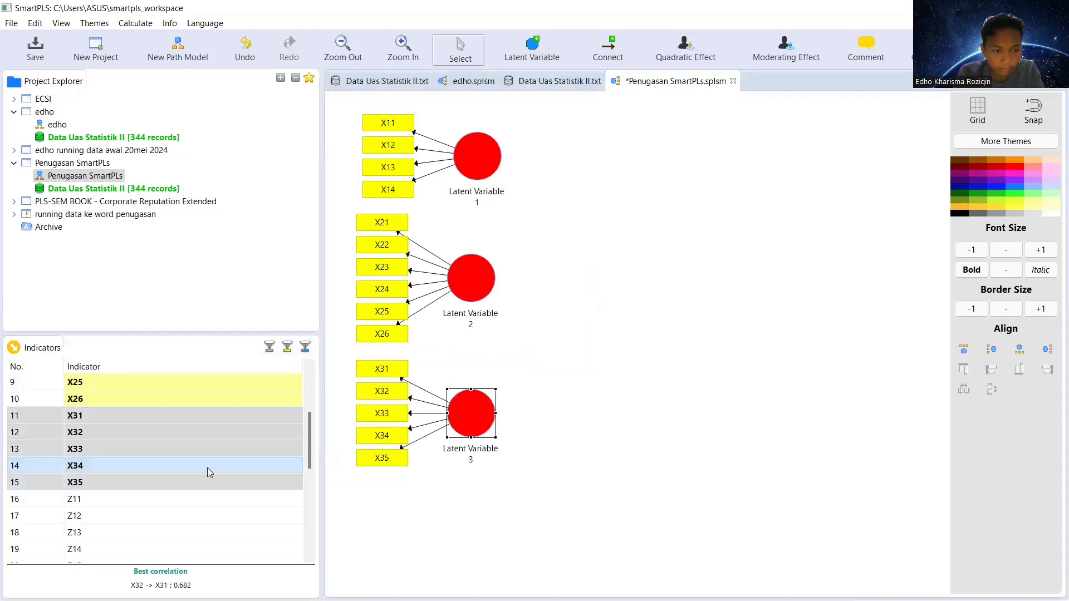
# Step: Add a latent variable with indicators Z11 to Z15 below the X31–X35 variable
pyautogui.click(172, 500)
pyautogui.hotkey('shift', 'Down')
pyautogui.hotkey('shift', 'Down')
pyautogui.hotkey('shift', 'Down')
pyautogui.hotkey('shift', 'Down')
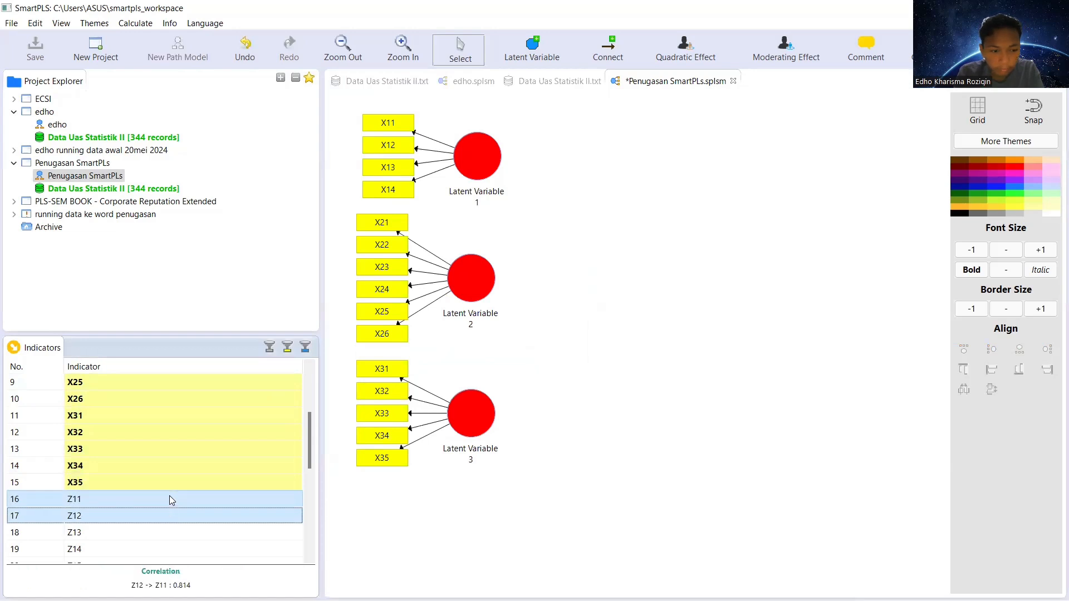
pyautogui.moveTo(169, 496); pyautogui.dragTo(309, 530)
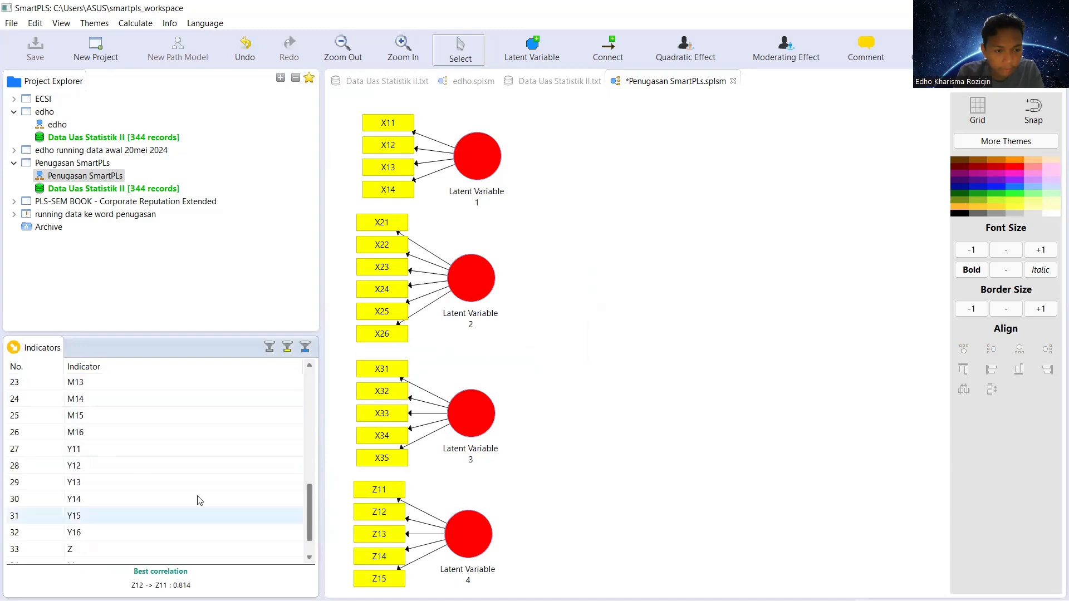
# Step: Add a latent variable with indicators Y11 to Y16 right of the X variables and move the Z11–Z15 variable above it
pyautogui.click(136, 451)
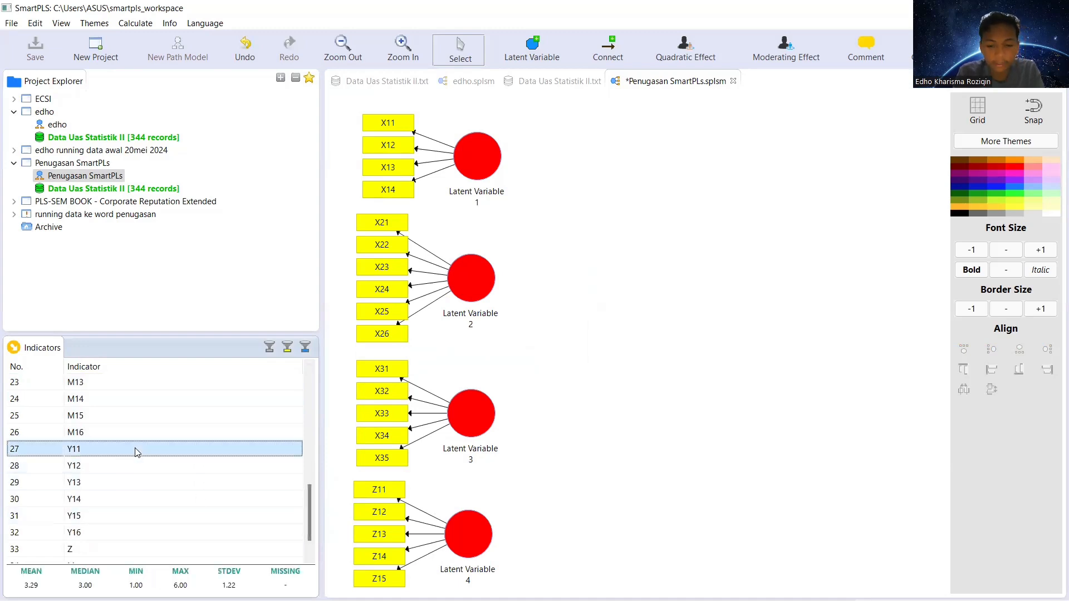
pyautogui.hotkey('shift', 'Down')
pyautogui.hotkey('shift', 'Down')
pyautogui.hotkey('shift', 'Down')
pyautogui.hotkey('shift', 'Down')
pyautogui.hotkey('shift', 'Down')
pyautogui.moveTo(136, 451); pyautogui.dragTo(664, 303)
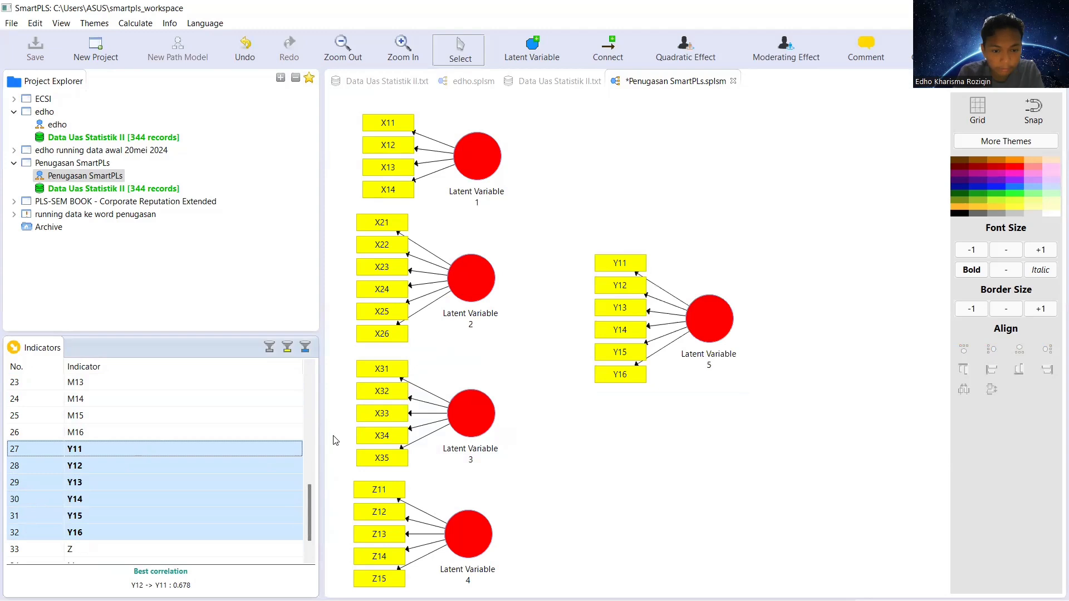
pyautogui.moveTo(470, 520); pyautogui.dragTo(617, 184)
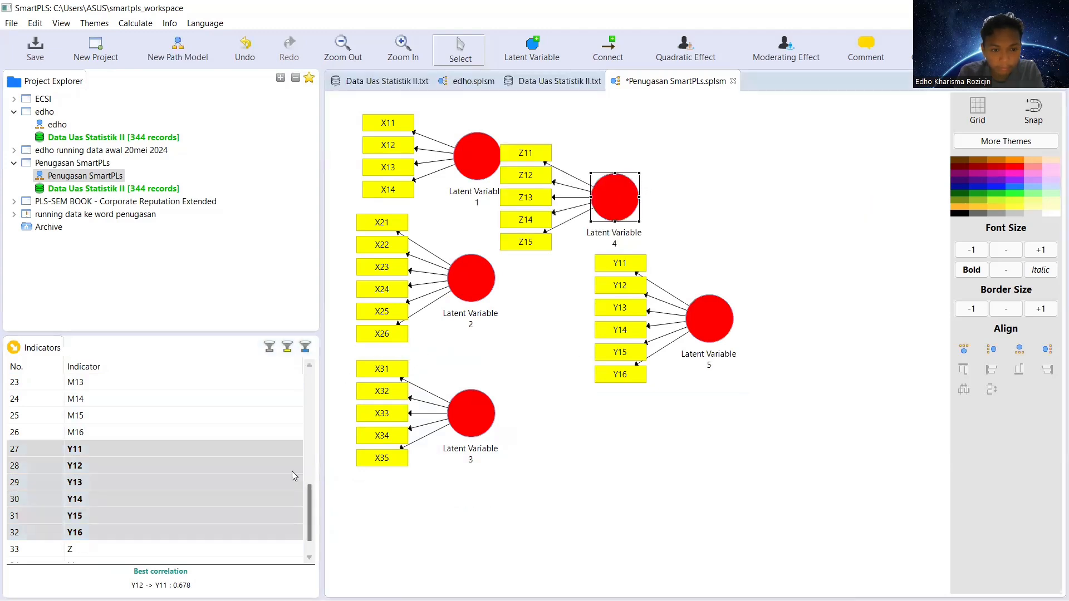
# Step: Add a latent variable with the single indicator ZxMo below the X31–X35 variable
pyautogui.click(308, 504)
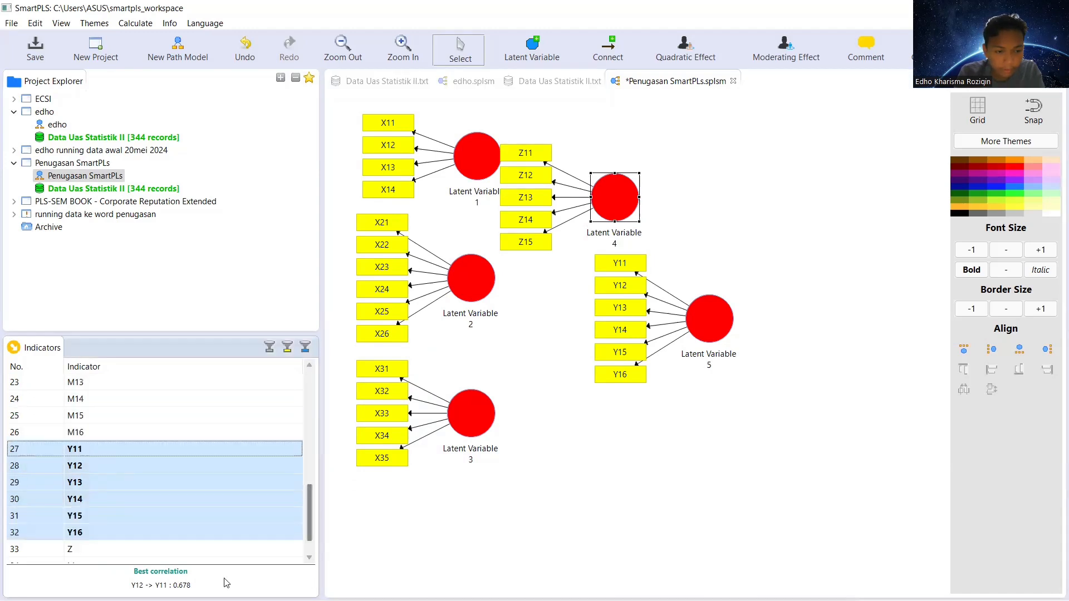
pyautogui.scroll(-1, 308, 561)
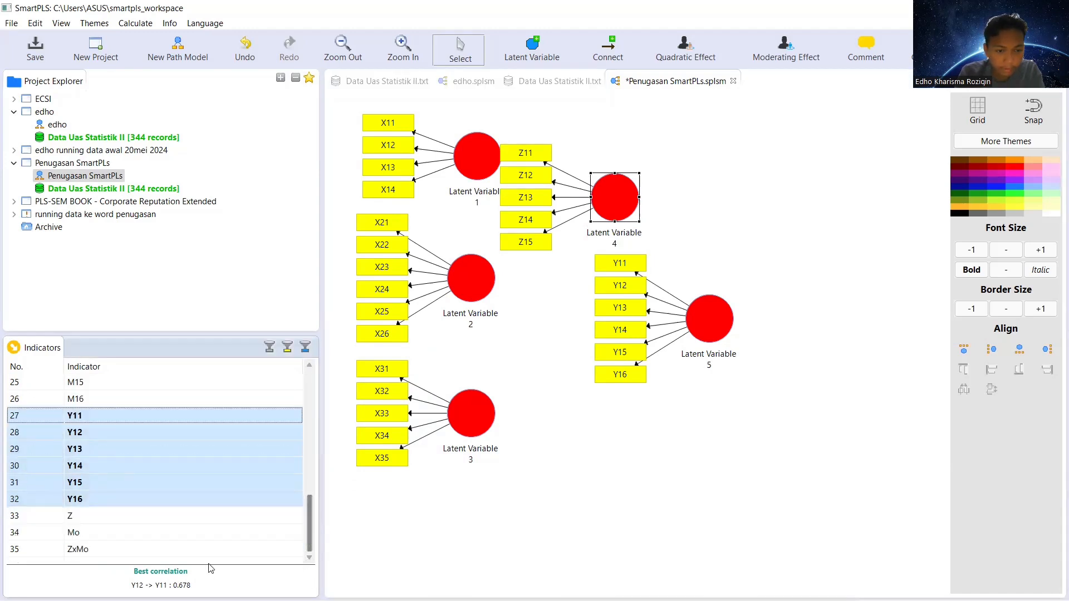
pyautogui.click(204, 552)
pyautogui.moveTo(204, 552); pyautogui.dragTo(484, 540)
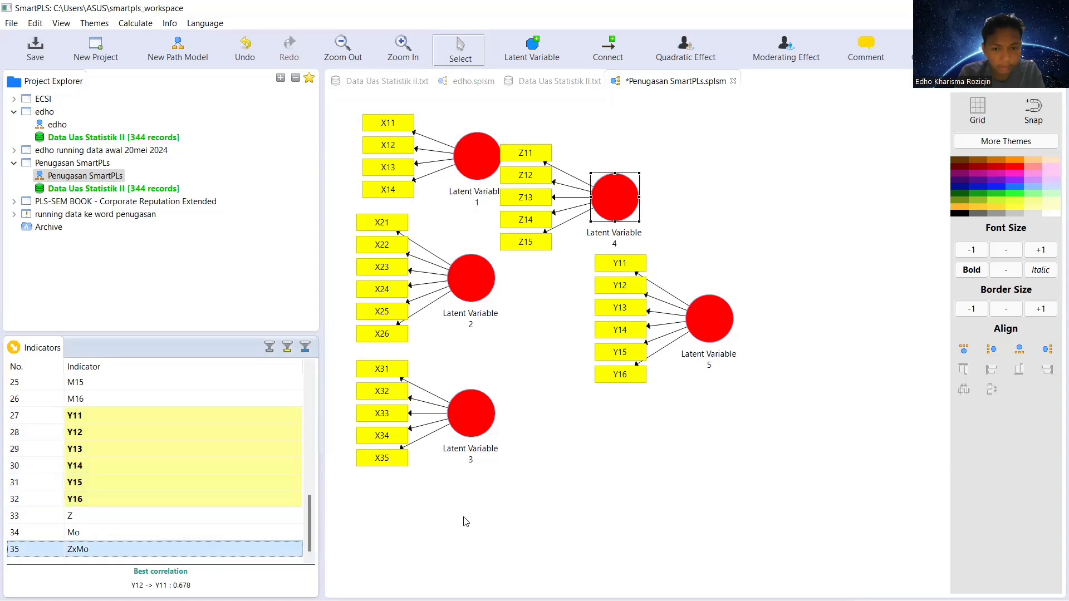
# Step: Spread out the model by moving the Y and Z variables further right and the three X variables slightly down
pyautogui.moveTo(698, 329); pyautogui.dragTo(793, 339)
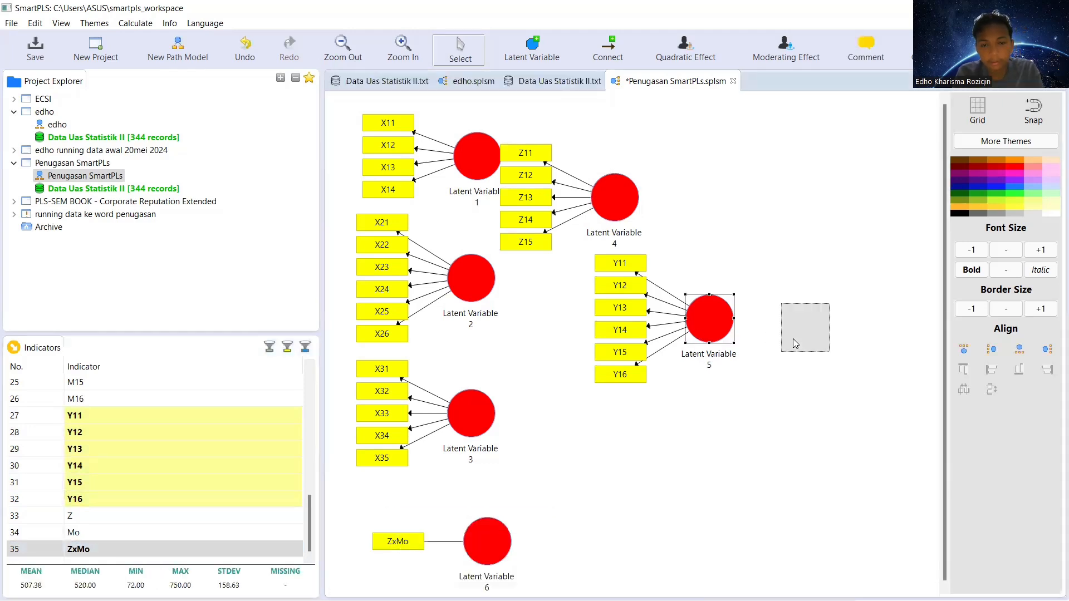
pyautogui.moveTo(608, 195); pyautogui.dragTo(743, 166)
pyautogui.moveTo(455, 415); pyautogui.dragTo(459, 439)
pyautogui.moveTo(470, 298); pyautogui.dragTo(475, 316)
pyautogui.moveTo(478, 177); pyautogui.dragTo(475, 198)
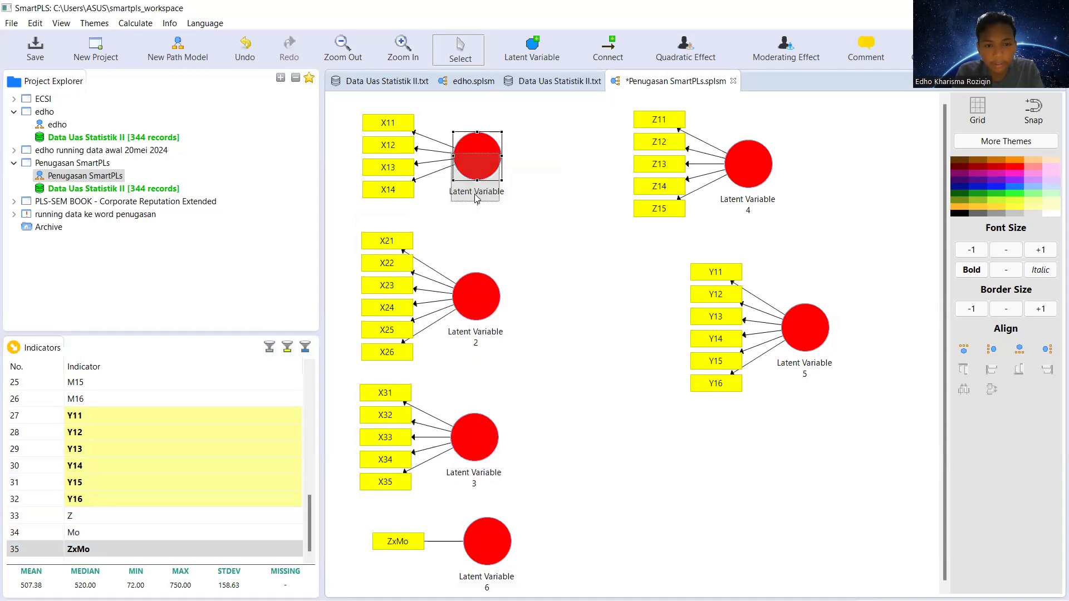
# Step: Align the Z11–Z15 indicators in a row above their latent variable
pyautogui.click(752, 169)
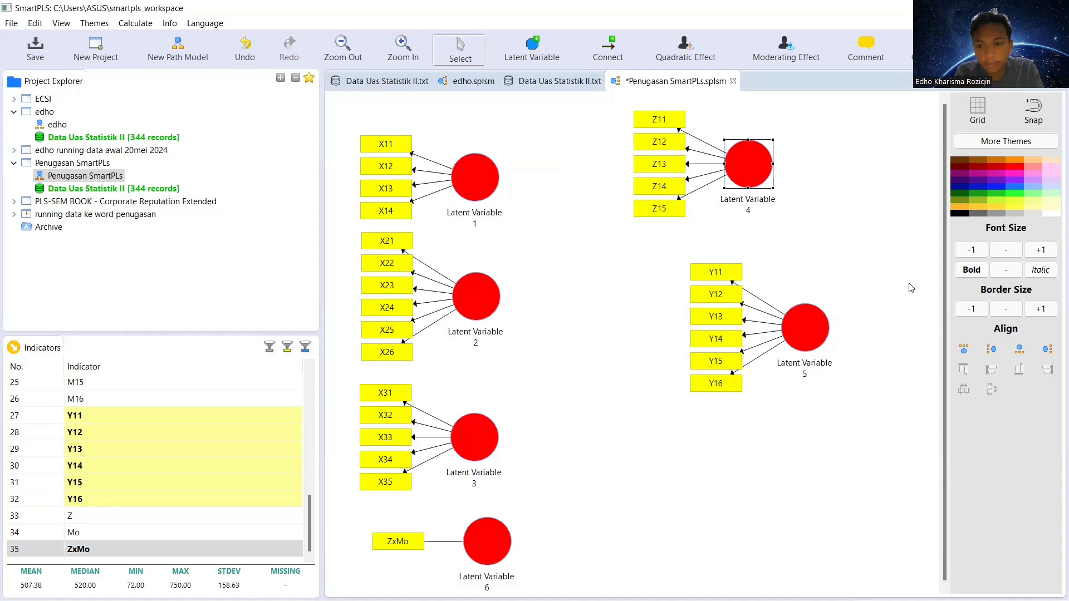
pyautogui.click(965, 349)
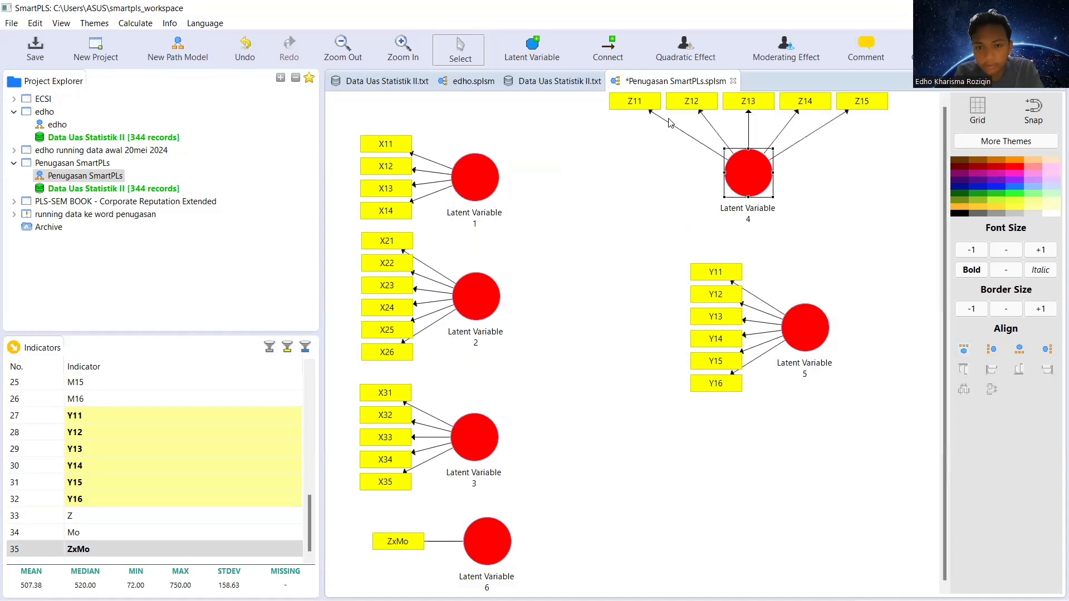
# Step: Shift the Z variable left and slightly down, nudge the ZxMo variable left, and align the Y11–Y16 indicators to the right of their variable
pyautogui.moveTo(742, 157); pyautogui.dragTo(650, 171)
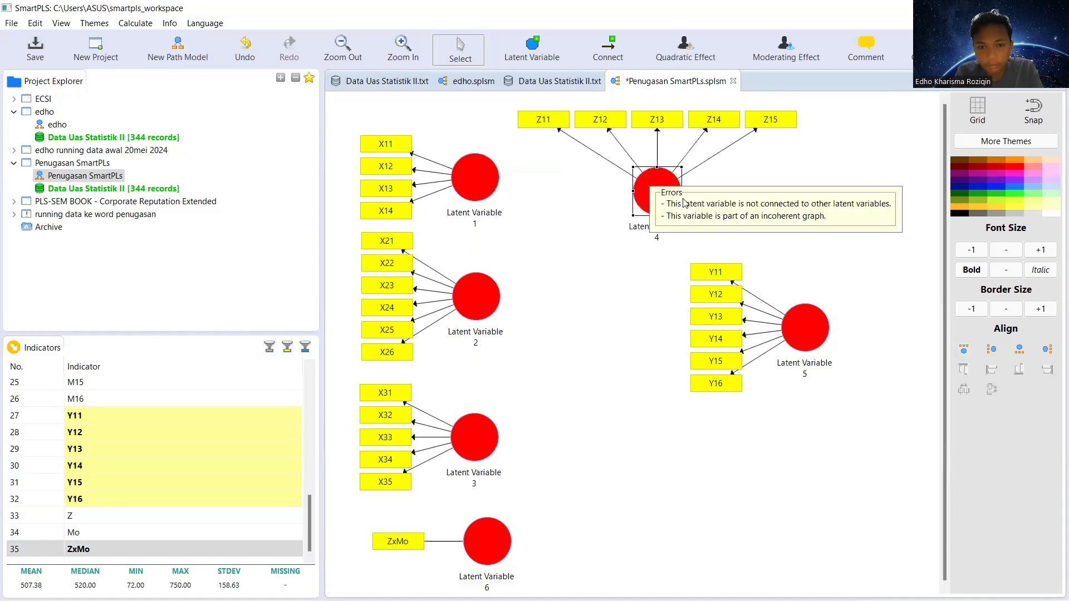
pyautogui.click(793, 313)
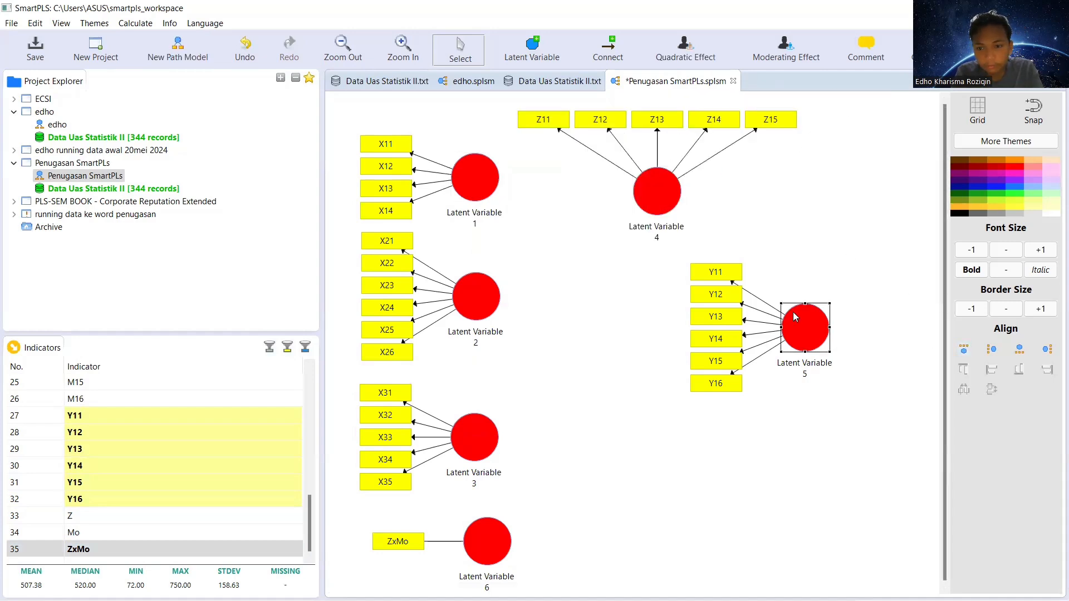
pyautogui.click(1045, 353)
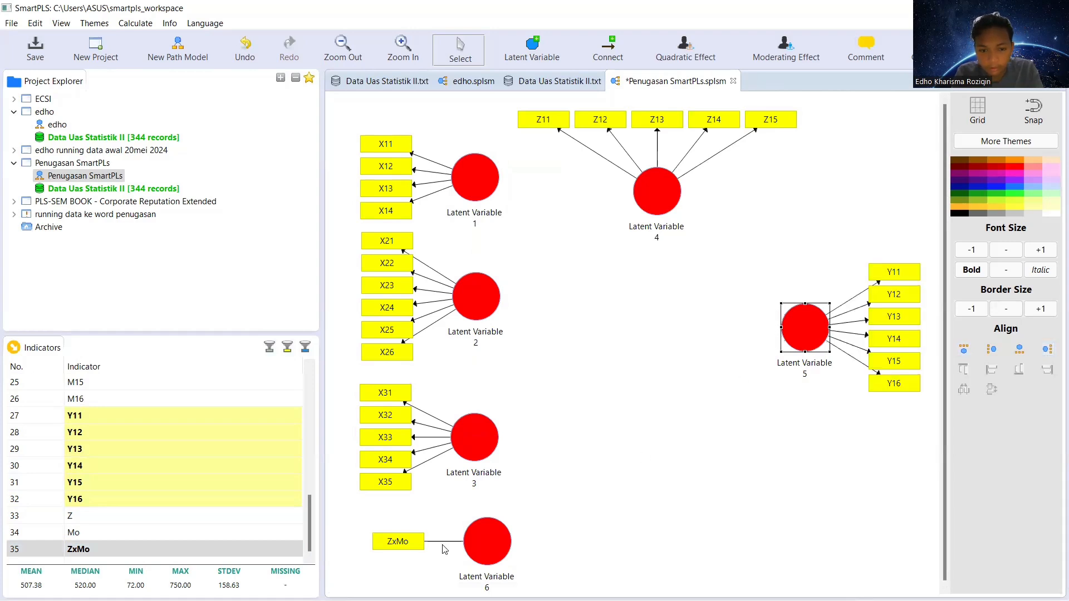
pyautogui.moveTo(484, 537); pyautogui.dragTo(477, 539)
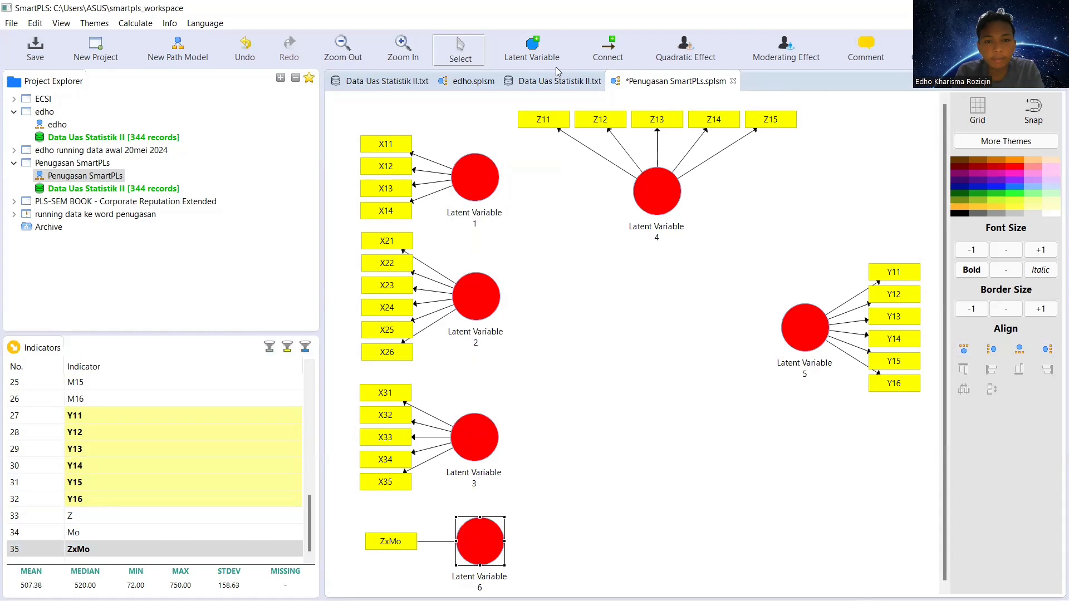
# Step: Connect Latent Variables 1, 2 and 3 each with a path to Latent Variable 4, the Z variable
pyautogui.click(605, 50)
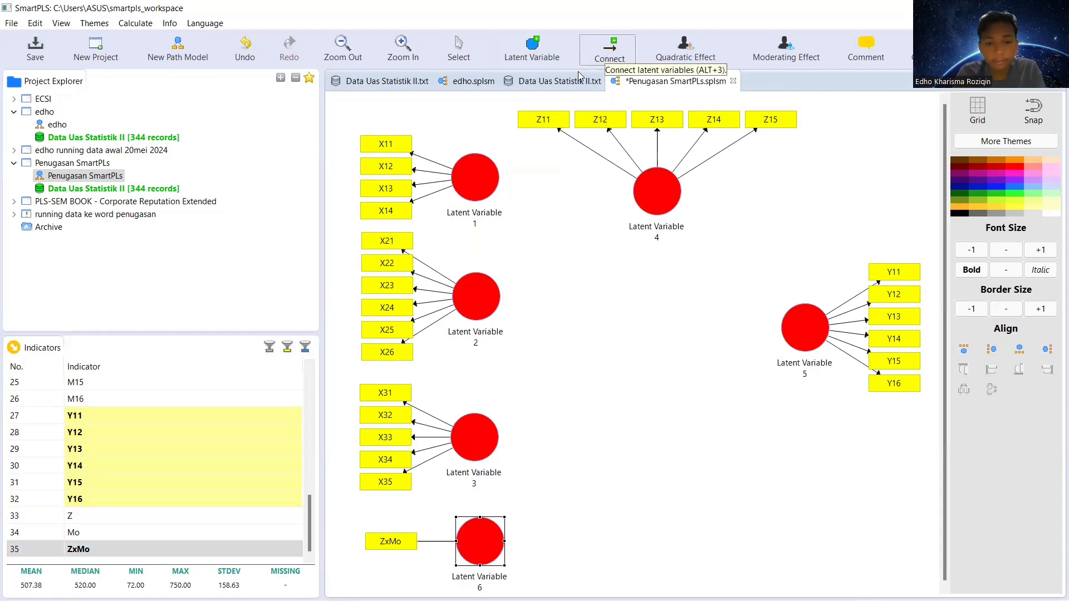
pyautogui.click(497, 183)
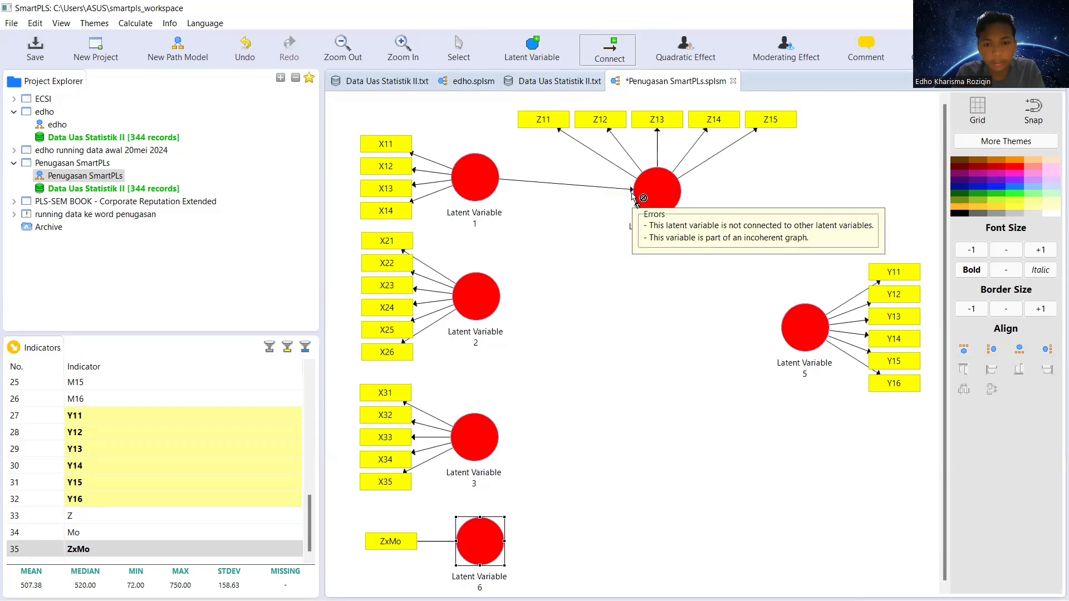
pyautogui.click(636, 199)
pyautogui.click(498, 299)
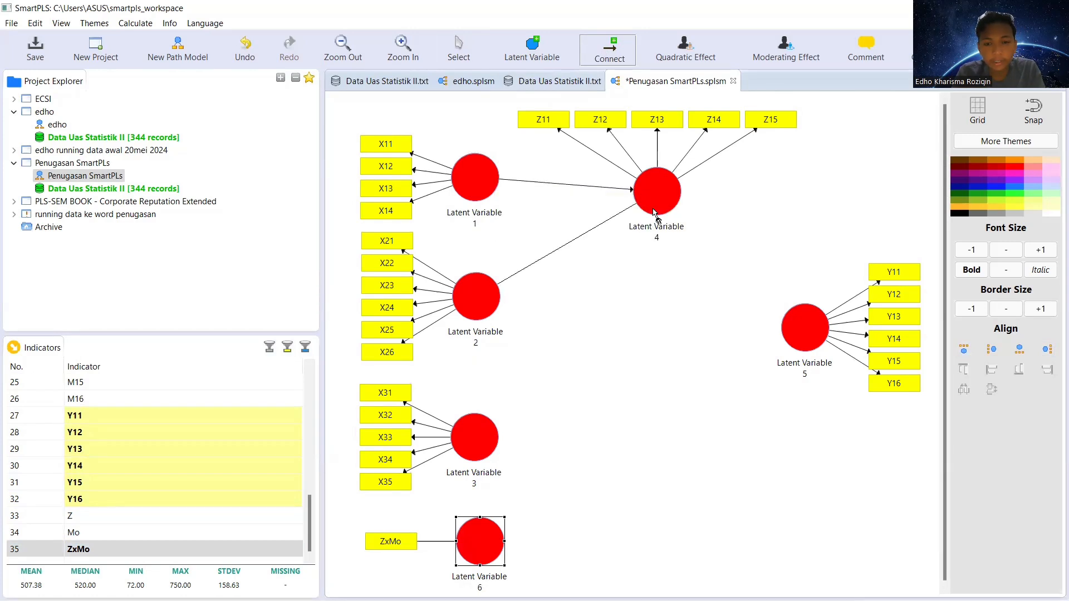
pyautogui.click(646, 211)
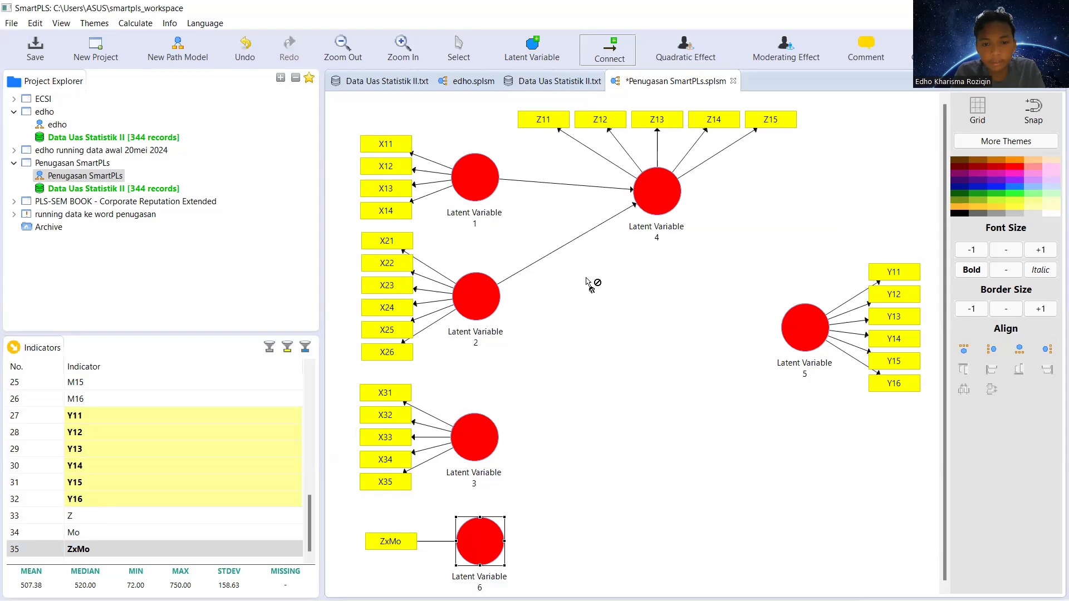
pyautogui.click(500, 430)
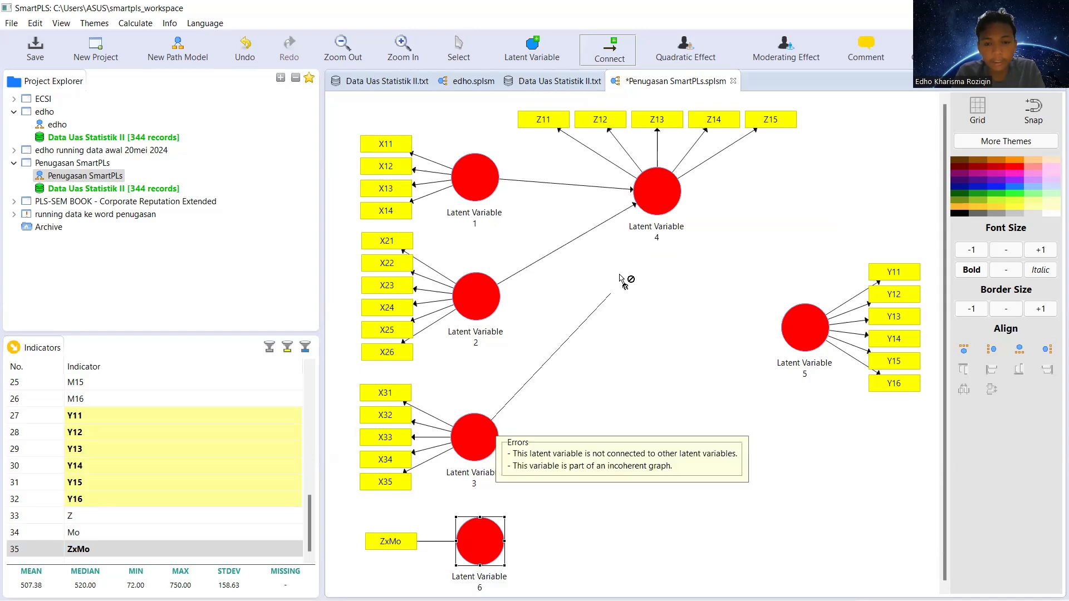
pyautogui.click(641, 218)
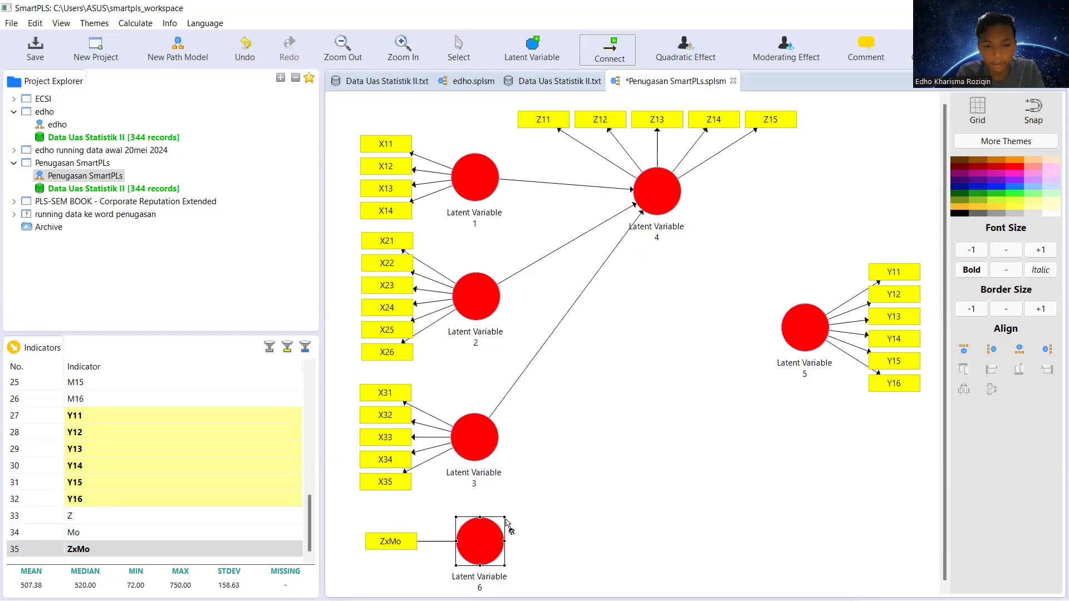
# Step: Connect Latent Variable 4 (Z) and Latent Variable 6 (ZxMo) each with a path to Latent Variable 5 (Y)
pyautogui.click(683, 198)
pyautogui.click(787, 307)
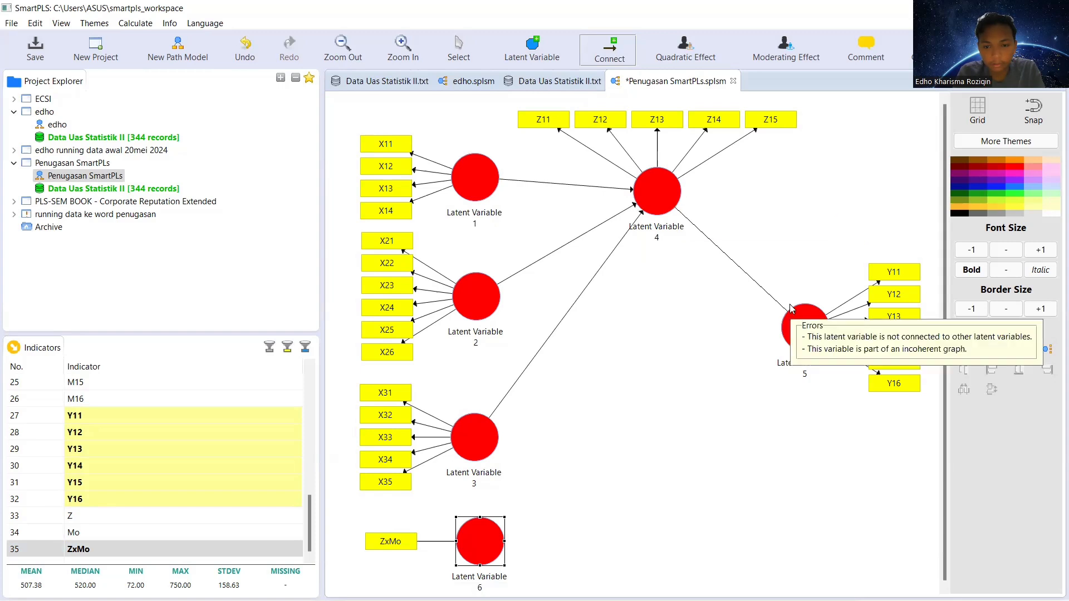
pyautogui.click(500, 529)
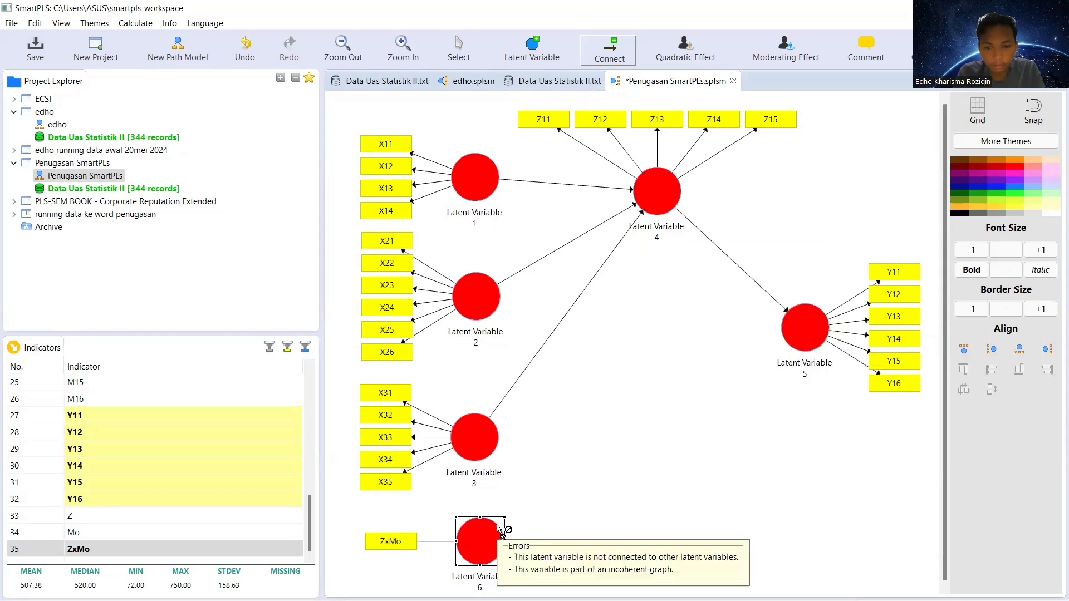
pyautogui.click(781, 346)
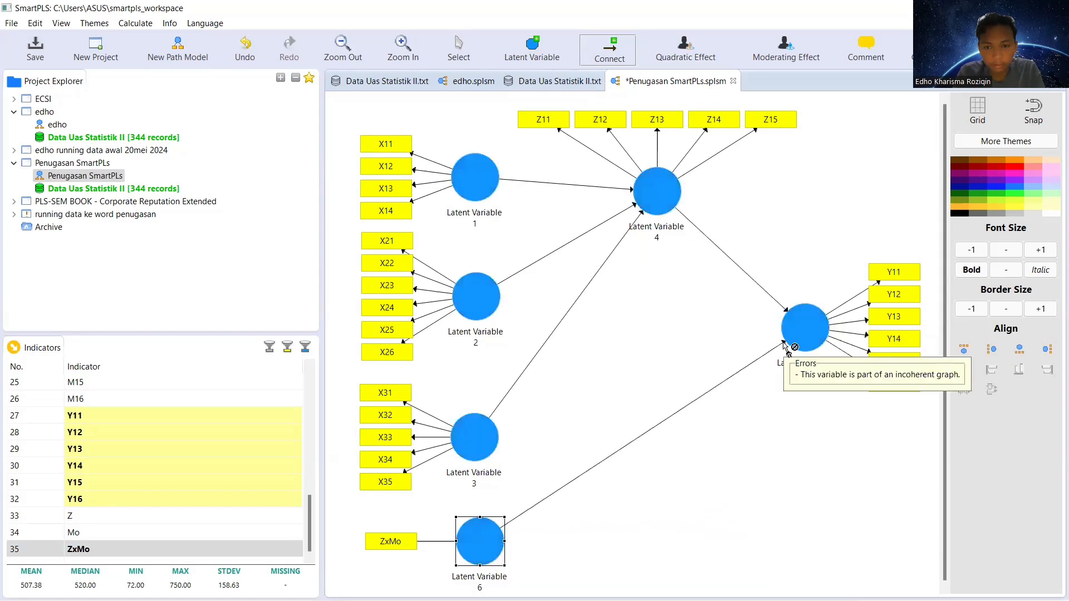
# Step: Draw direct paths from Latent Variables 1, 2 and 3 to Latent Variable 5, the Y variable
pyautogui.click(493, 196)
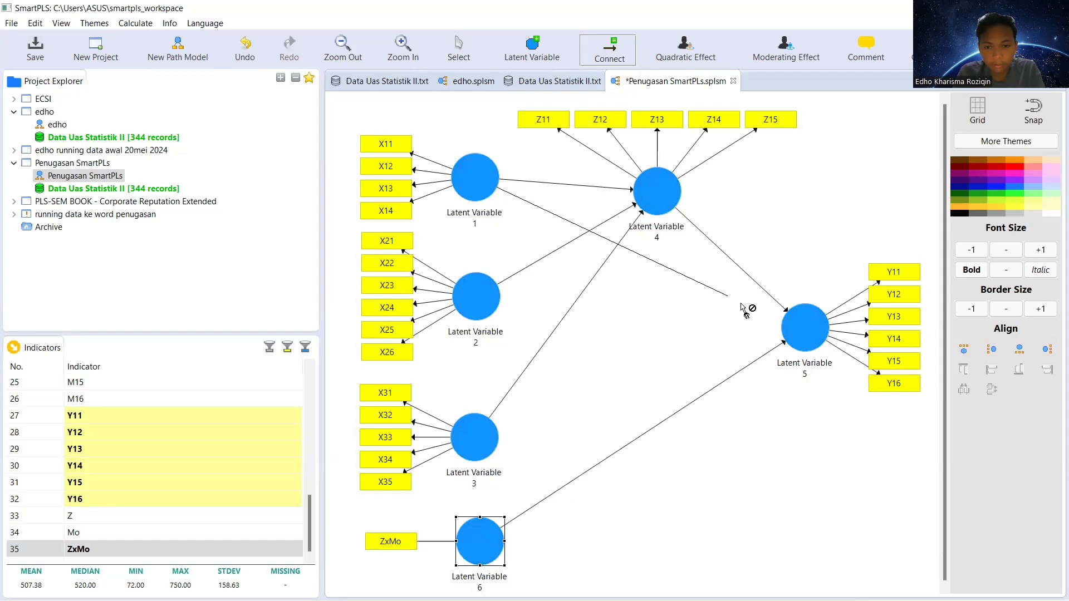
pyautogui.click(781, 329)
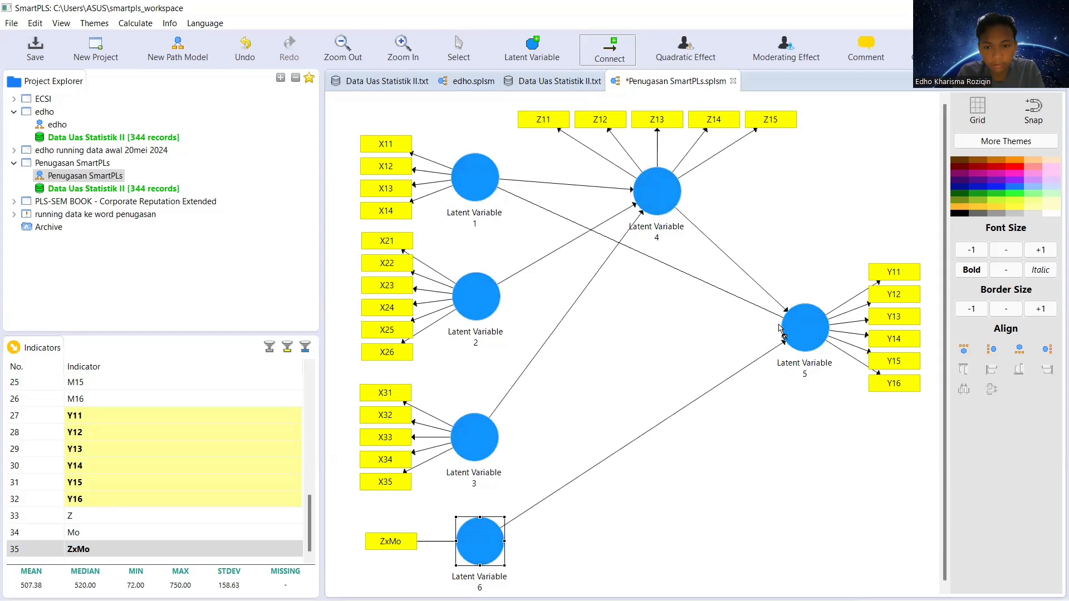
pyautogui.click(507, 294)
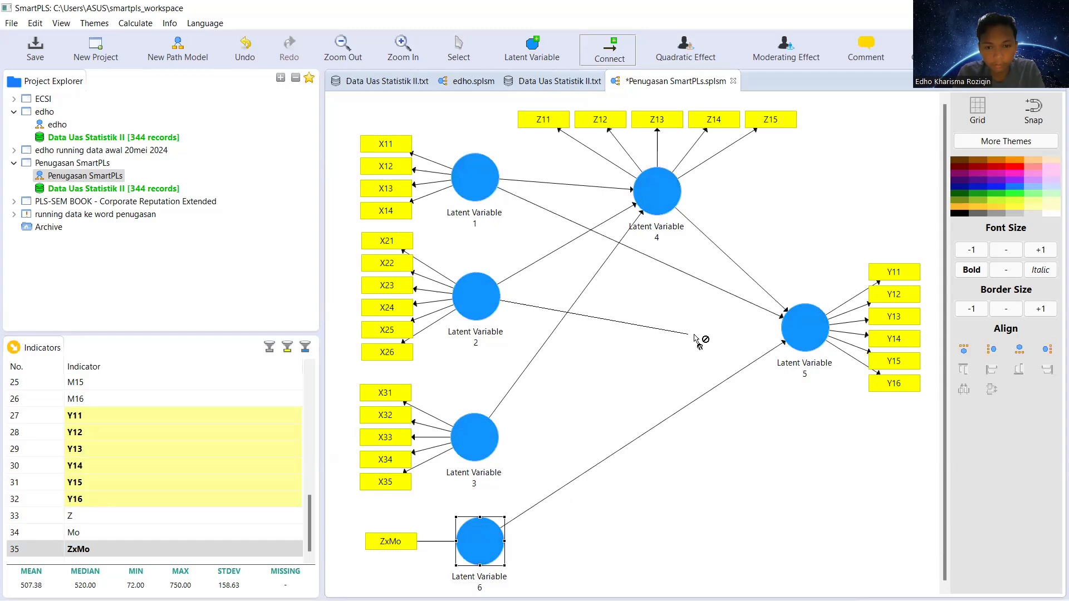
pyautogui.click(782, 326)
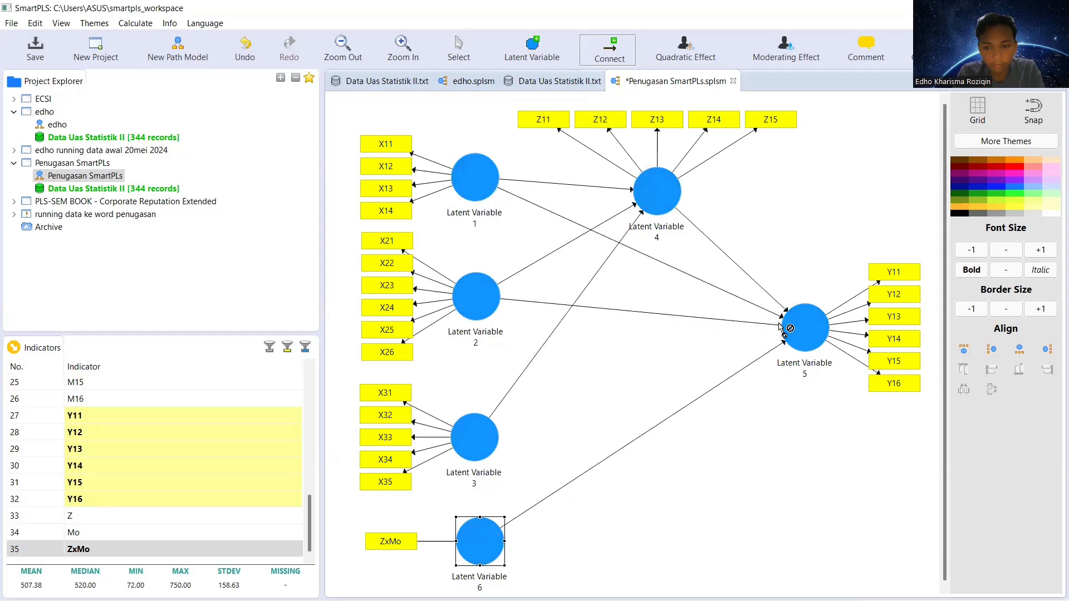
pyautogui.click(499, 437)
pyautogui.click(782, 337)
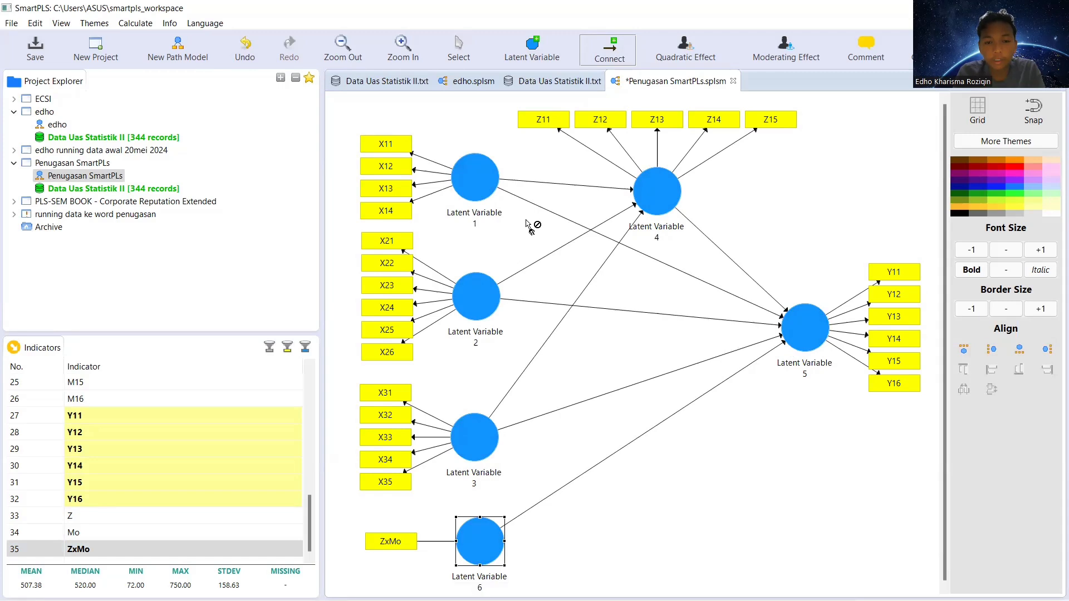
pyautogui.rightClick(467, 192)
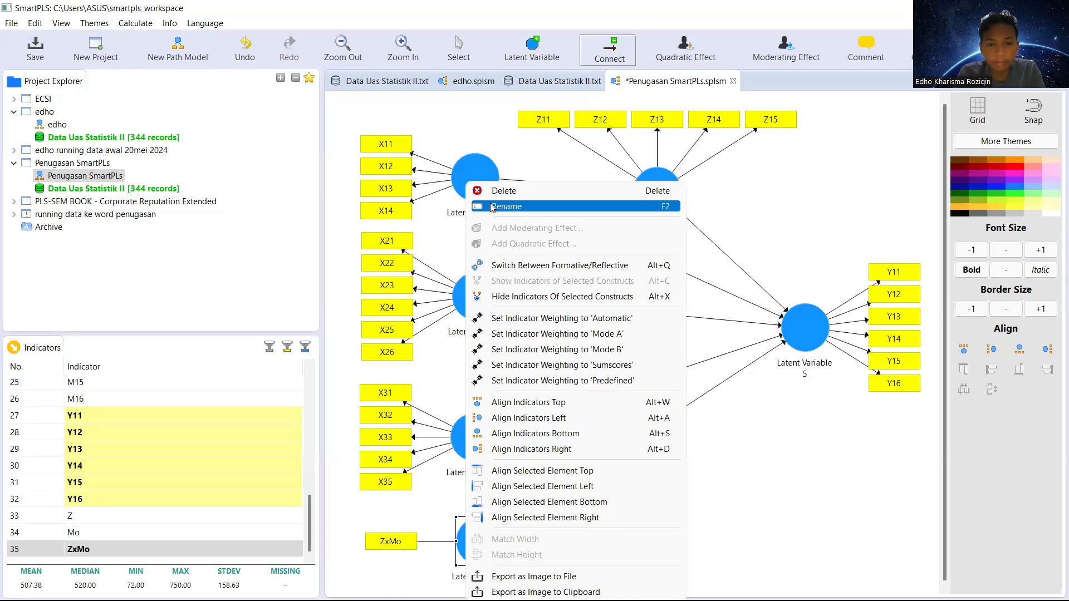
pyautogui.click(492, 207)
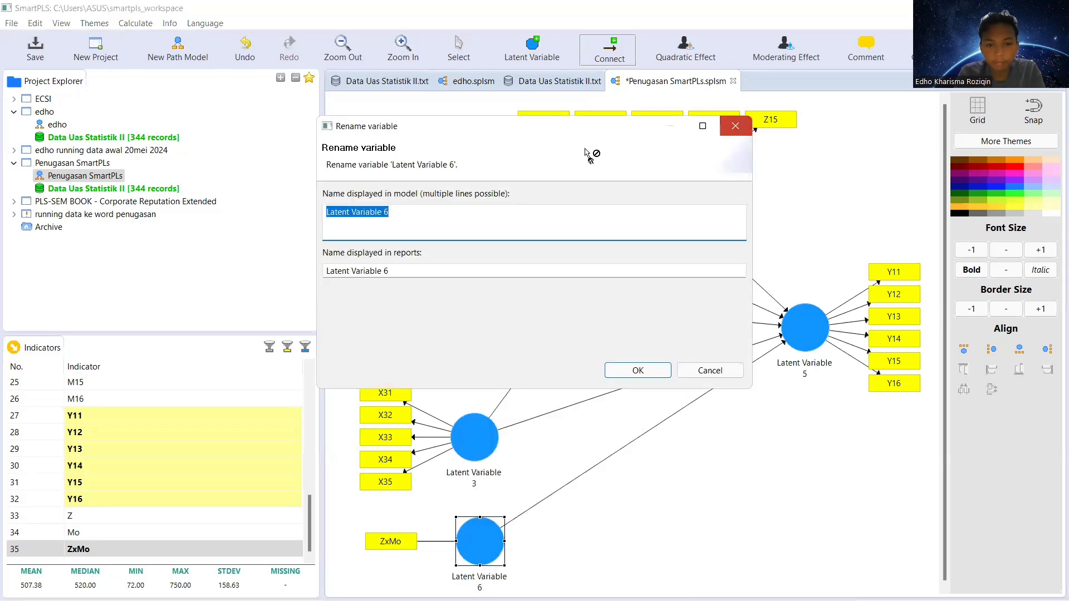
pyautogui.press('Escape')
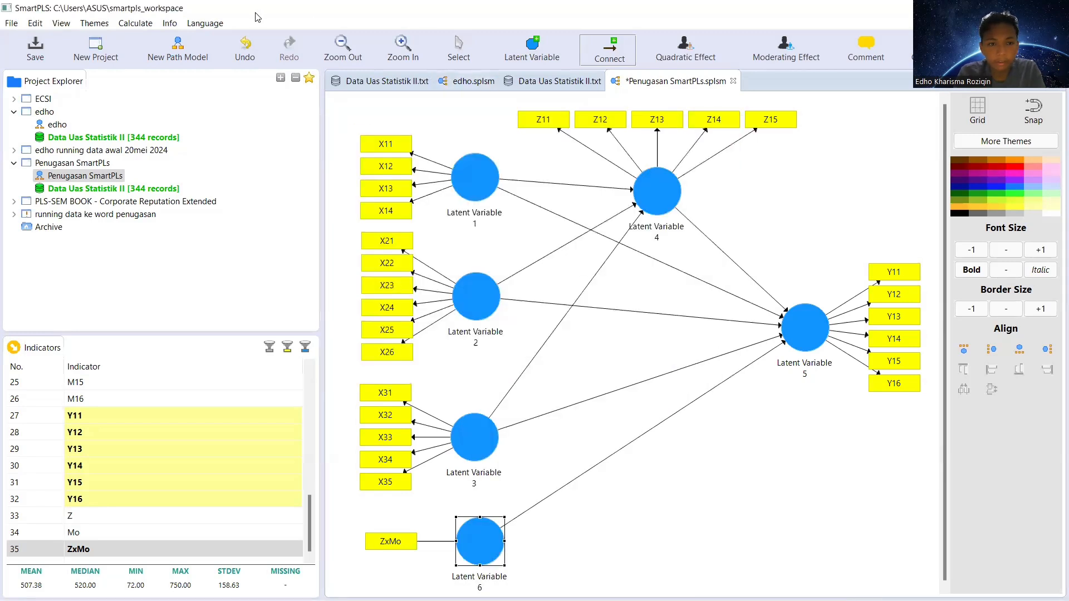
# Step: Leave connection mode and rename Latent Variable 1, with indicators X11–X14, as "Perceived Usefulness (X1)"
pyautogui.click(456, 49)
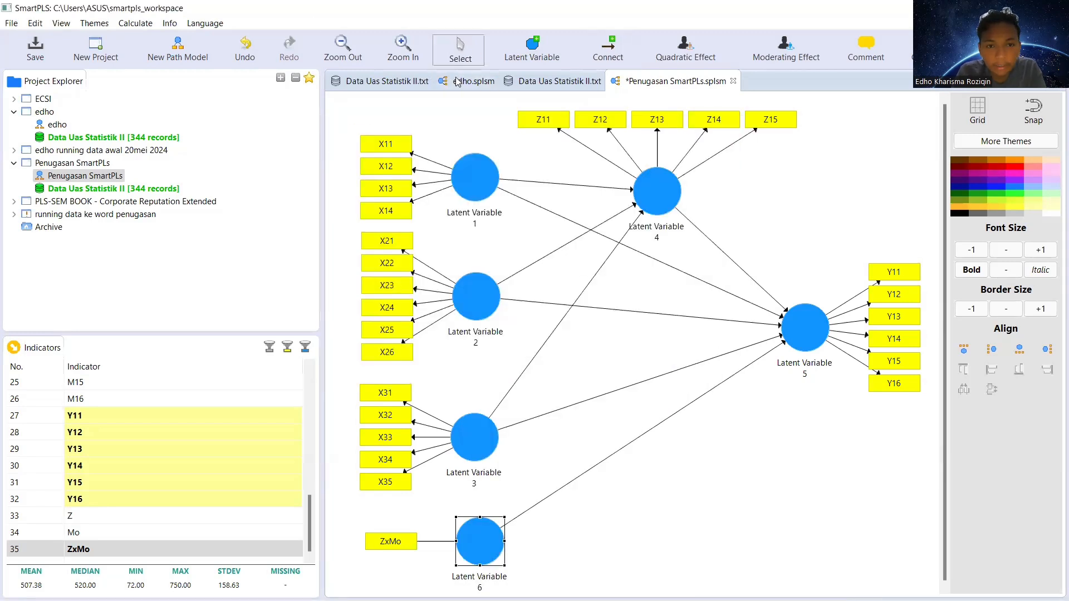
pyautogui.rightClick(475, 191)
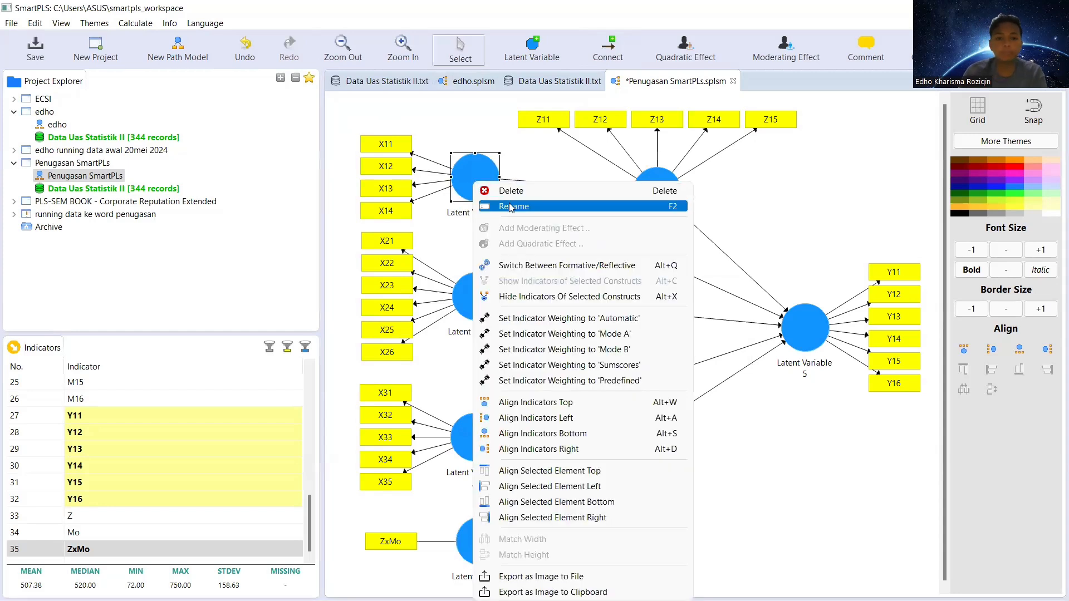
pyautogui.click(510, 207)
pyautogui.press('BackSpace')
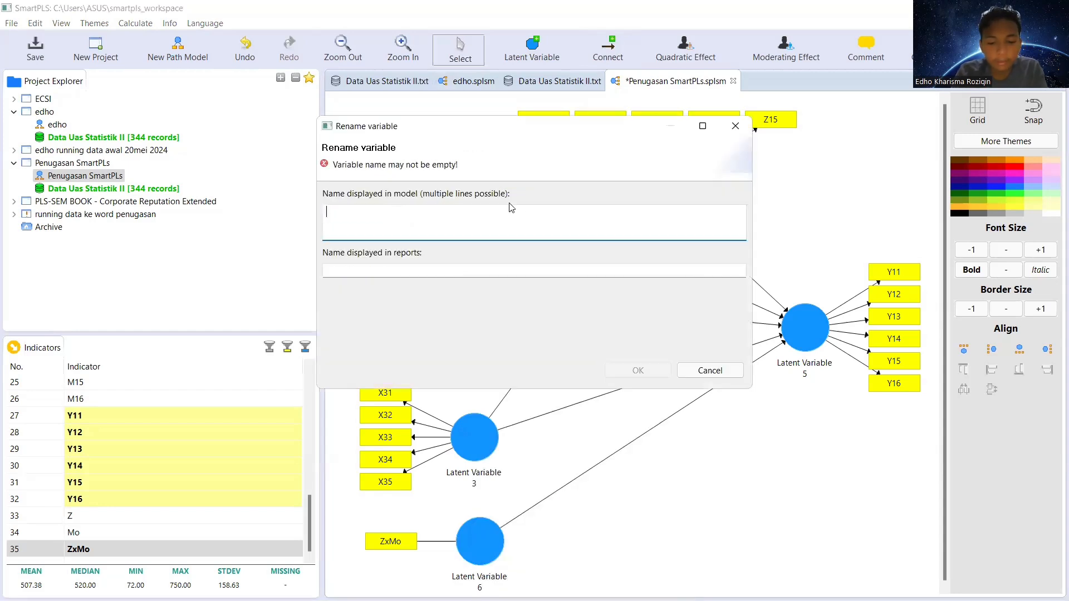
pyautogui.write('Perceive')
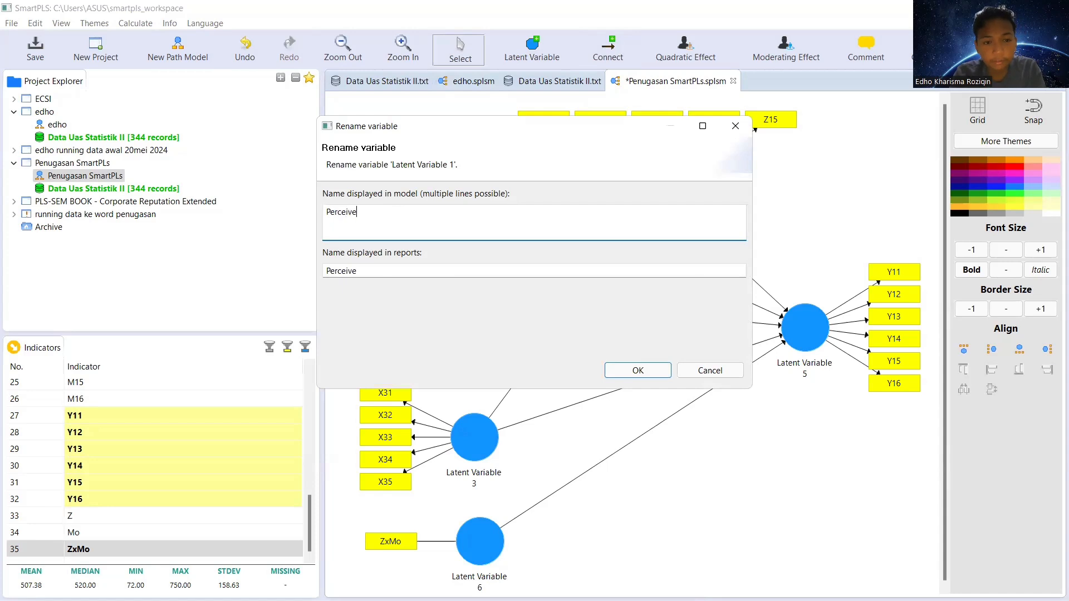
pyautogui.write('d Use')
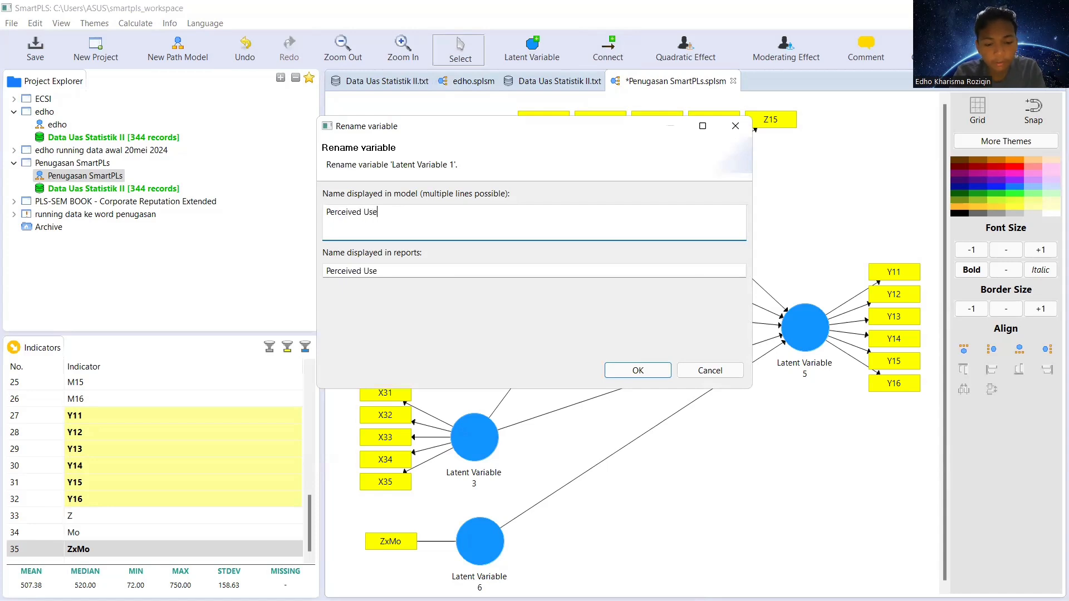
pyautogui.write('fulness')
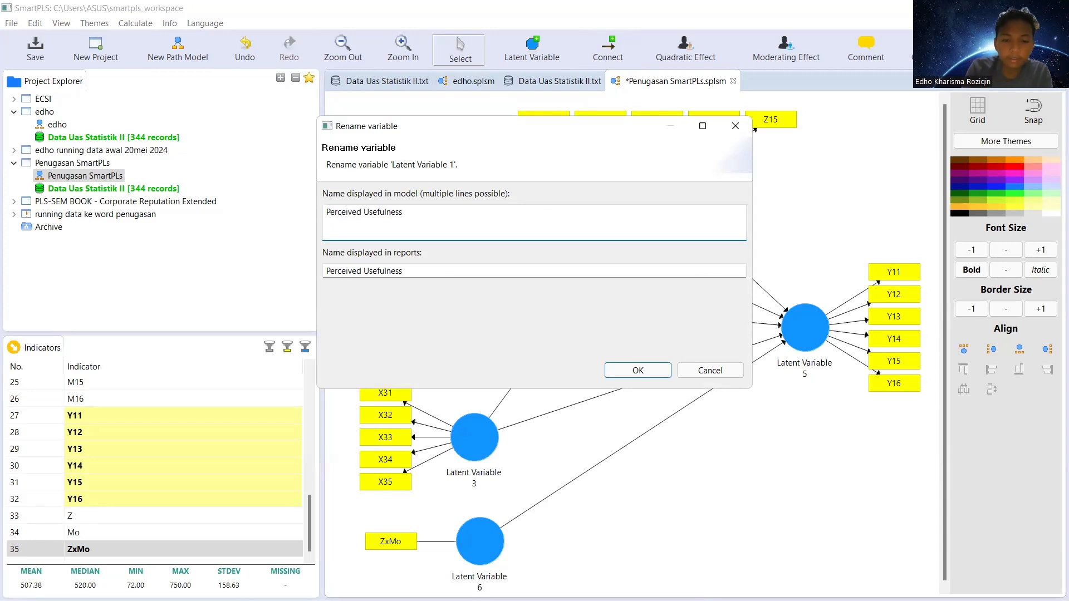
pyautogui.write(' (X1')
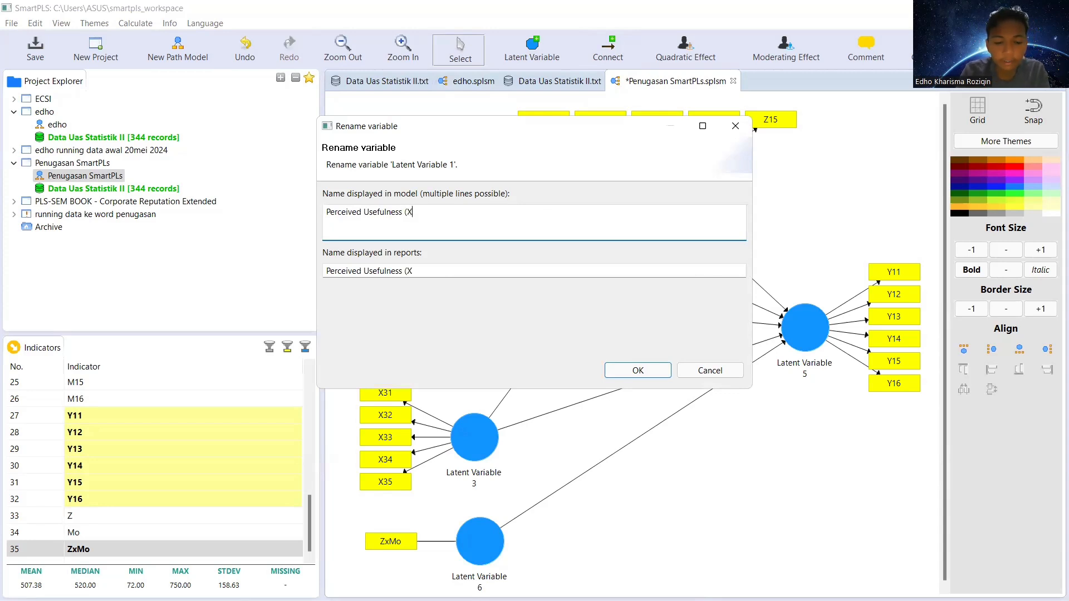
pyautogui.click(645, 372)
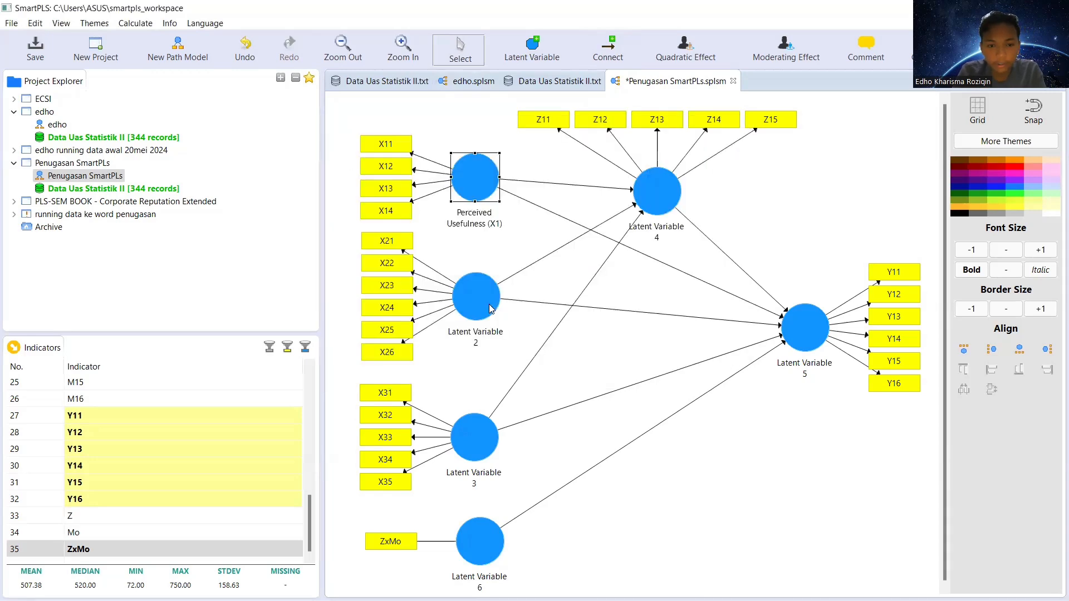
# Step: Rename Latent Variable 2, with indicators X21–X26, as "Perceived Risk (X2)"
pyautogui.rightClick(490, 298)
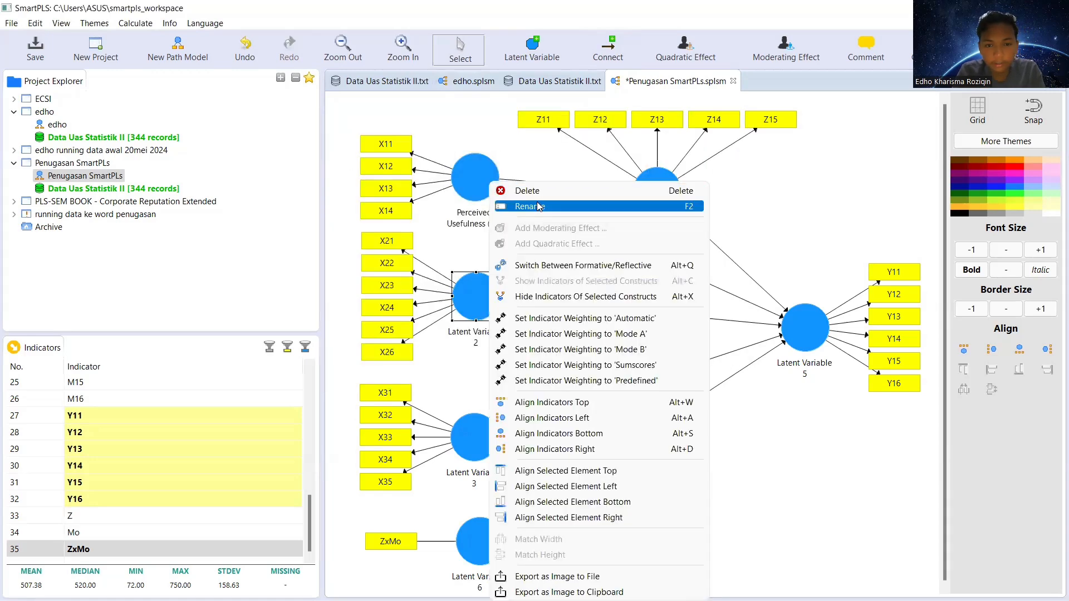
pyautogui.click(537, 207)
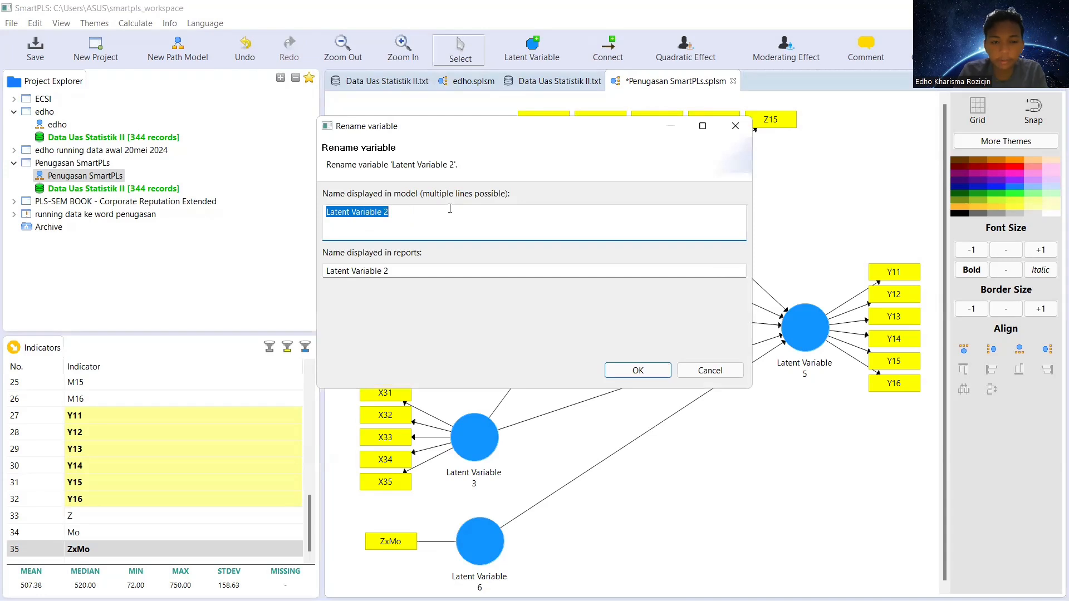
pyautogui.press('BackSpace')
pyautogui.write('Pe')
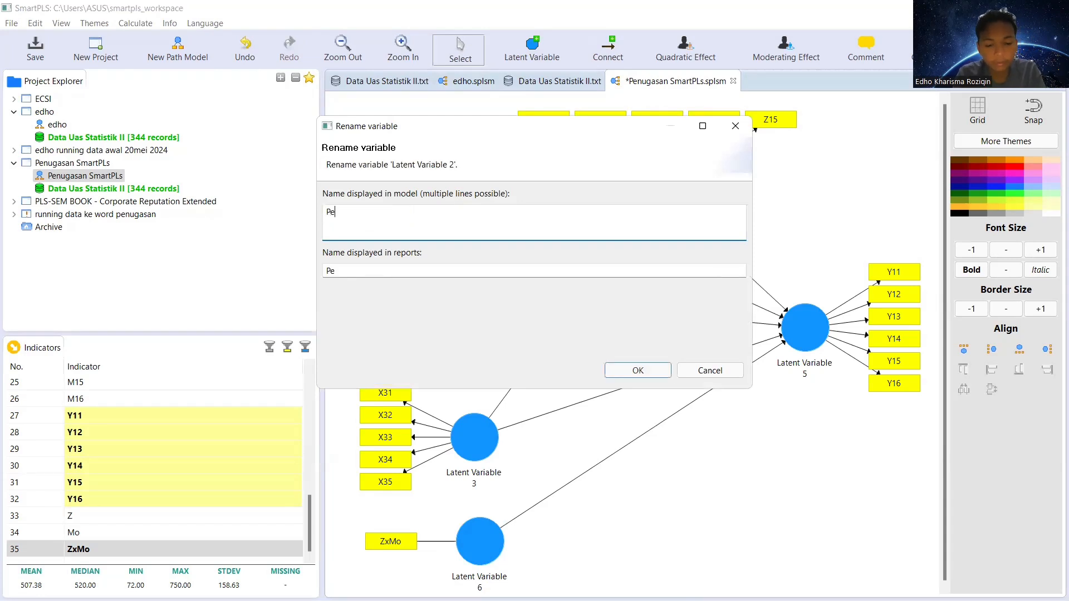
pyautogui.write('rcei')
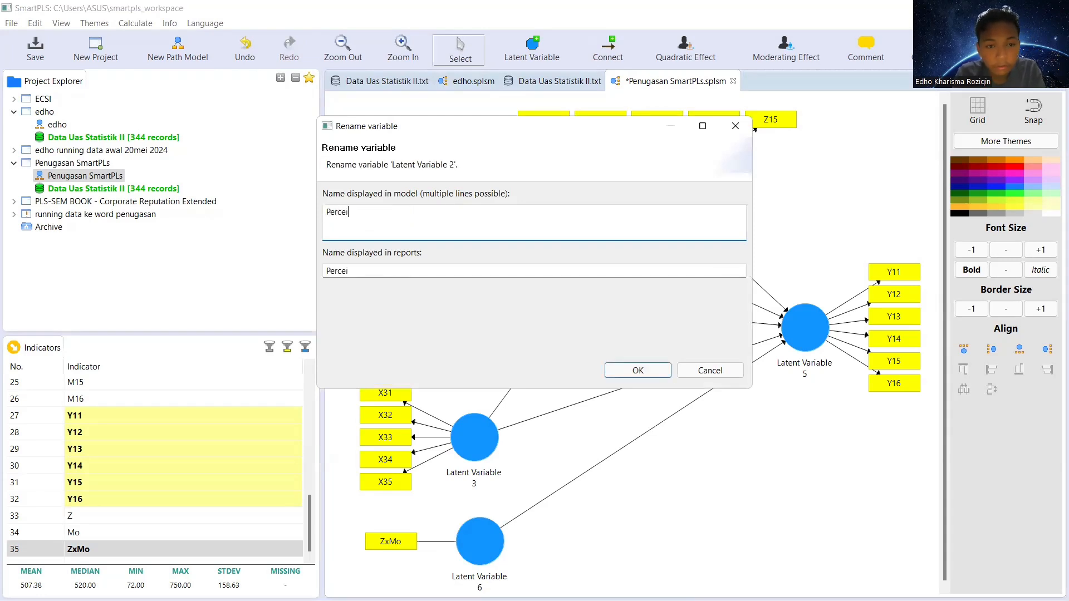
pyautogui.write('ved Rsi')
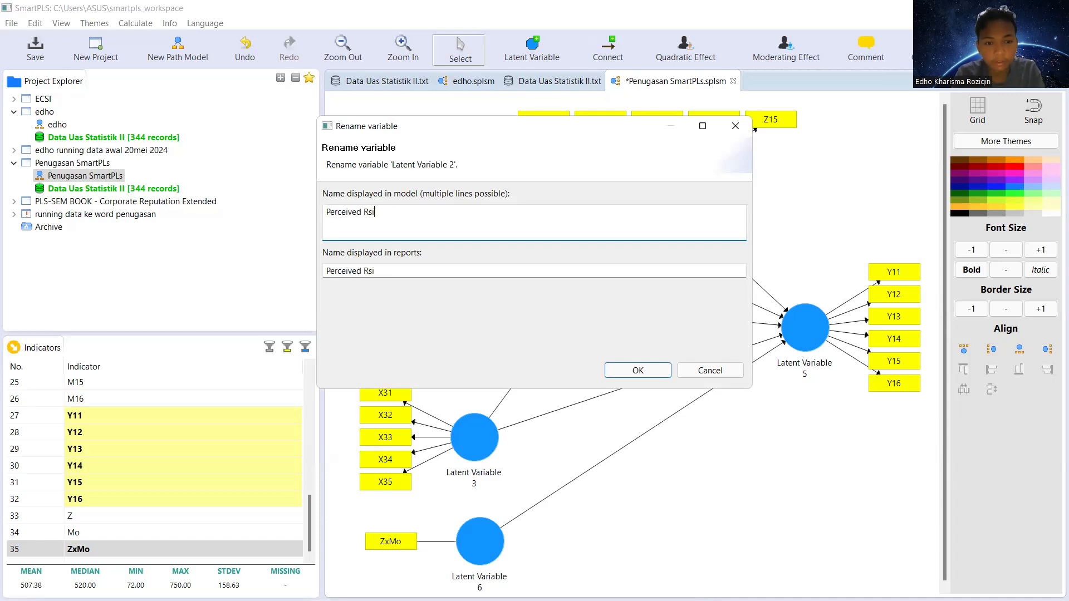
pyautogui.press('BackSpace')
pyautogui.press('BackSpace')
pyautogui.write('isk ')
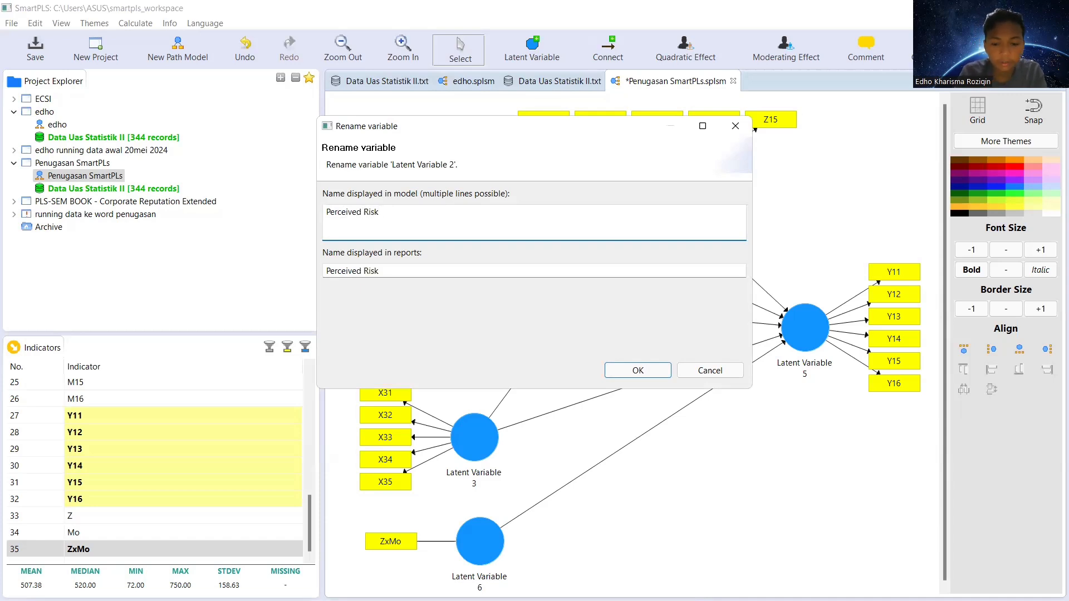
pyautogui.write('(X2')
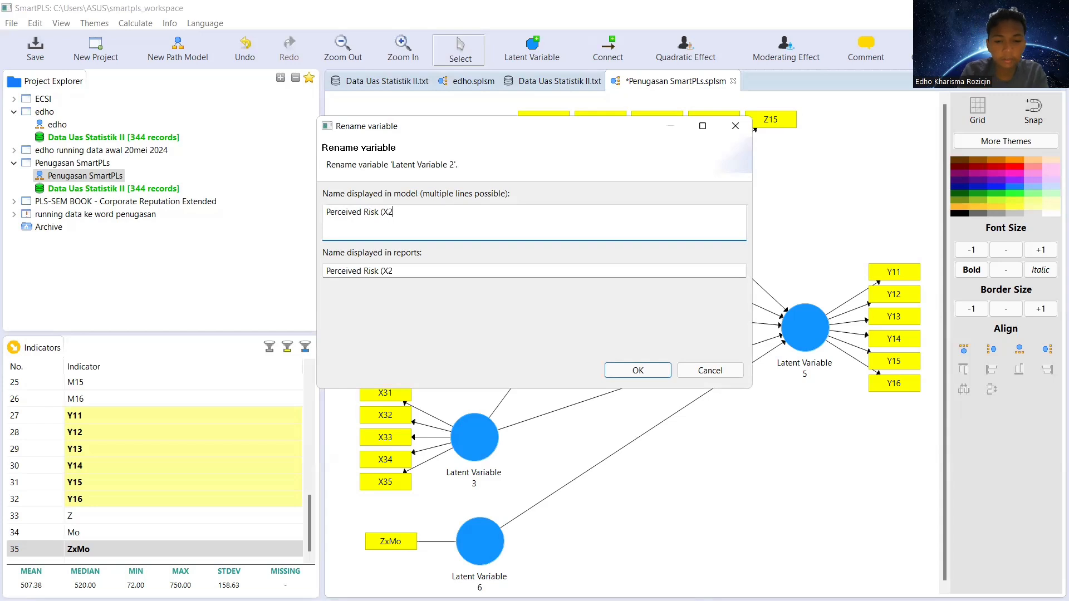
pyautogui.write(')')
pyautogui.click(640, 374)
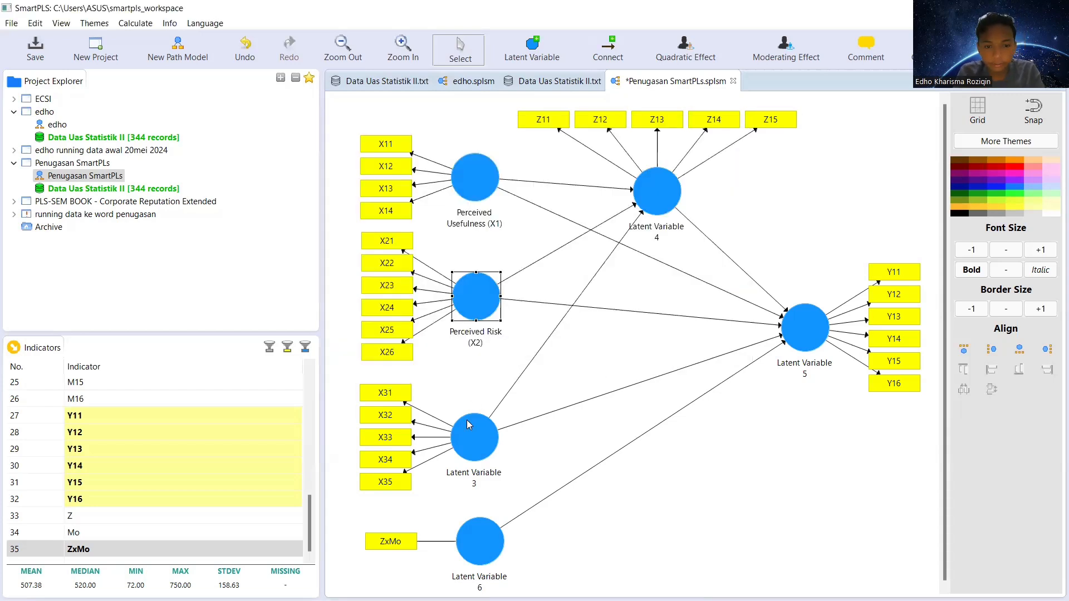
# Step: Rename Latent Variable 3, with indicators X31–X35, as "Brand Awareness (X3)"
pyautogui.rightClick(464, 434)
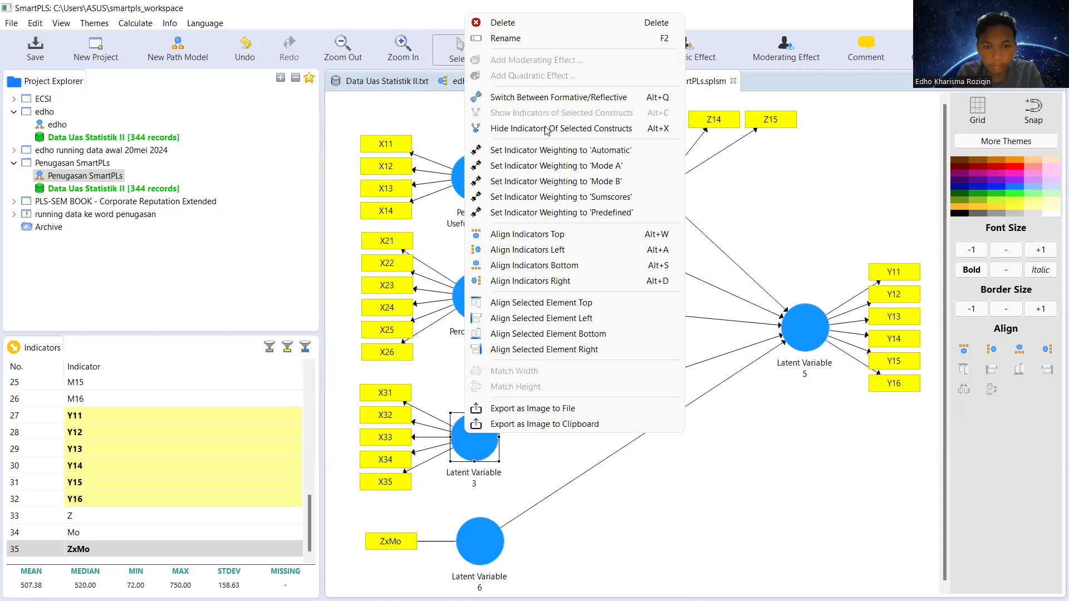
pyautogui.click(521, 40)
pyautogui.press('BackSpace')
pyautogui.write('Bram')
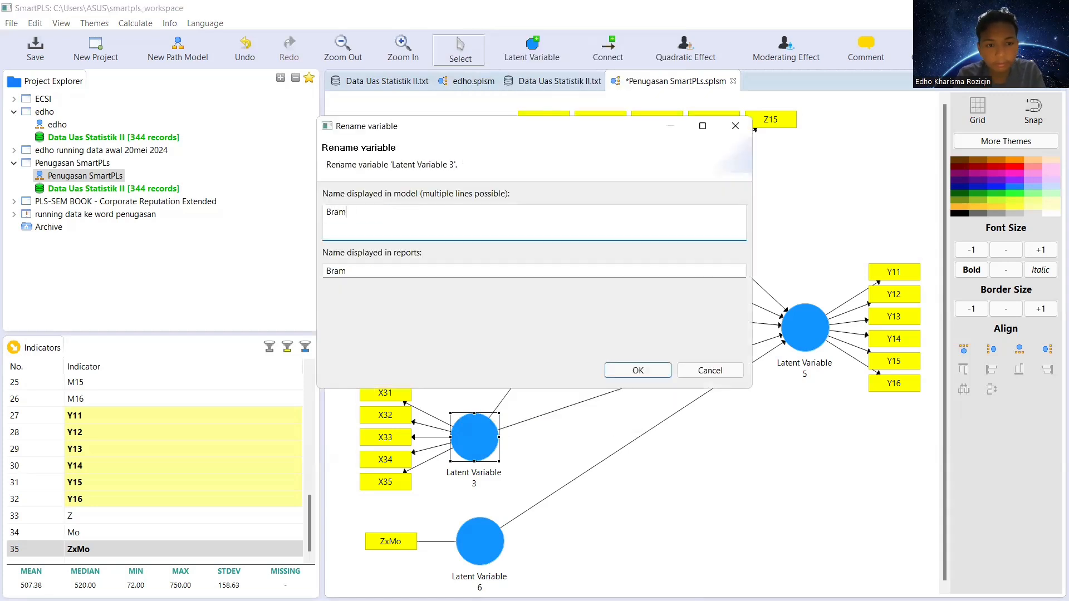
pyautogui.press('BackSpace')
pyautogui.write('nd Awareness')
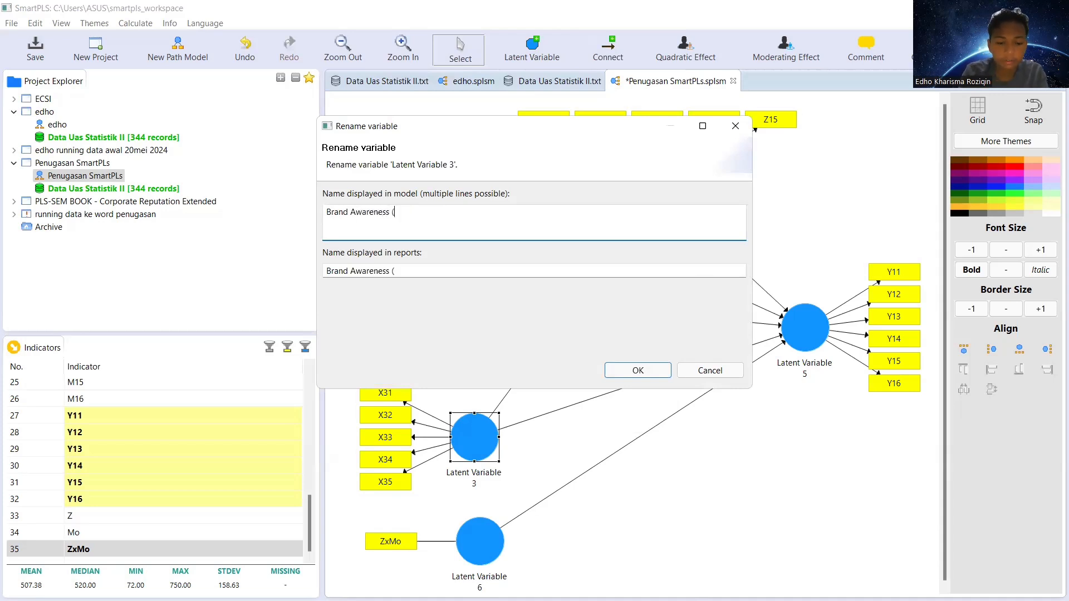
pyautogui.write(' (X3)')
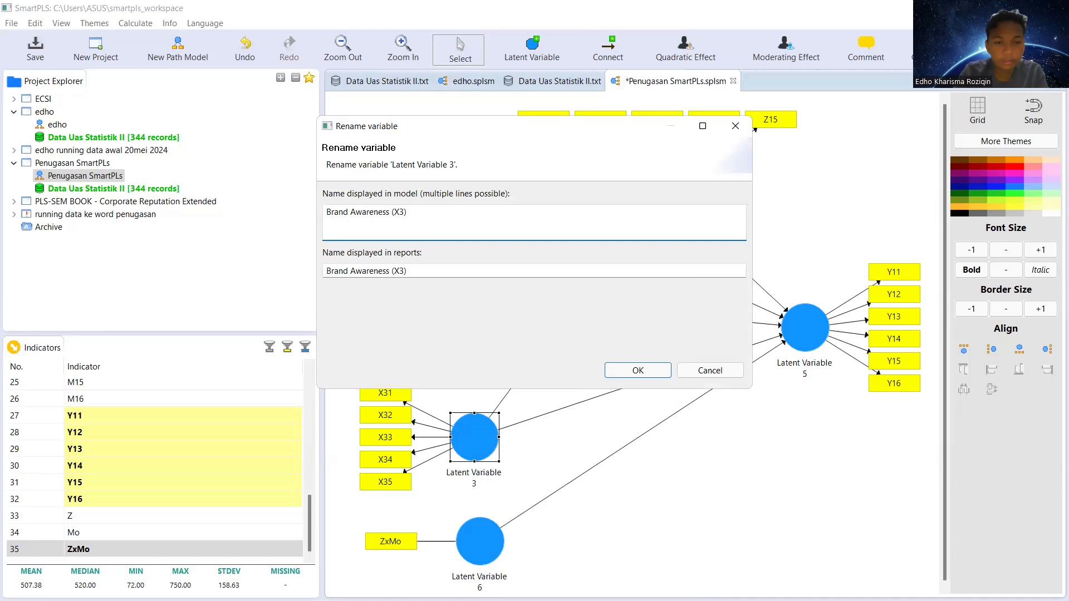
pyautogui.click(631, 368)
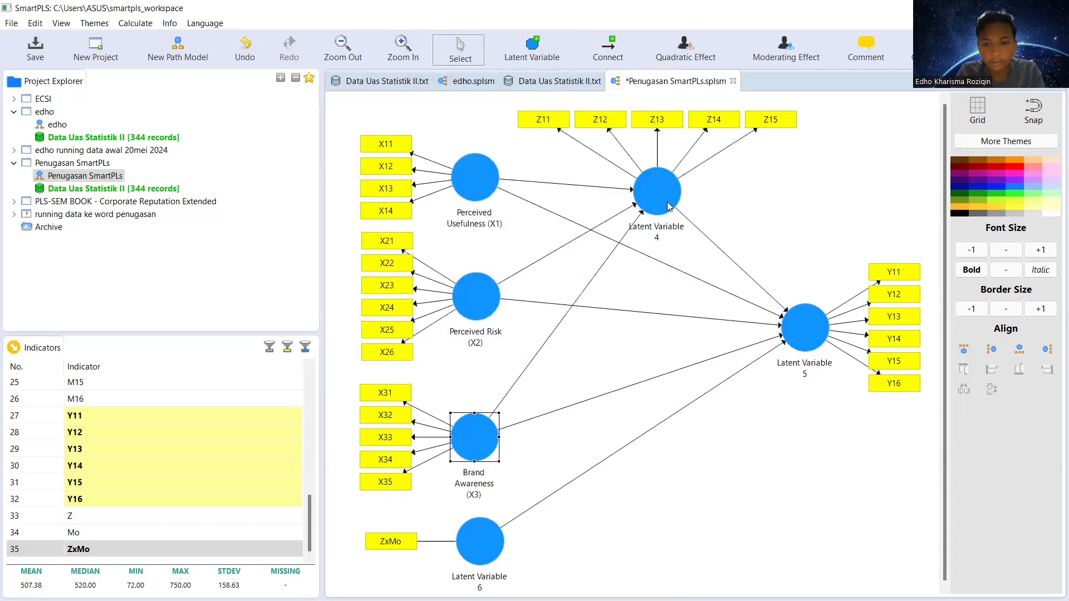
# Step: Rename Latent Variable 4, with indicators Z11–Z15, as "Satisfaction (Z)"
pyautogui.rightClick(662, 195)
pyautogui.click(693, 207)
pyautogui.press('BackSpace')
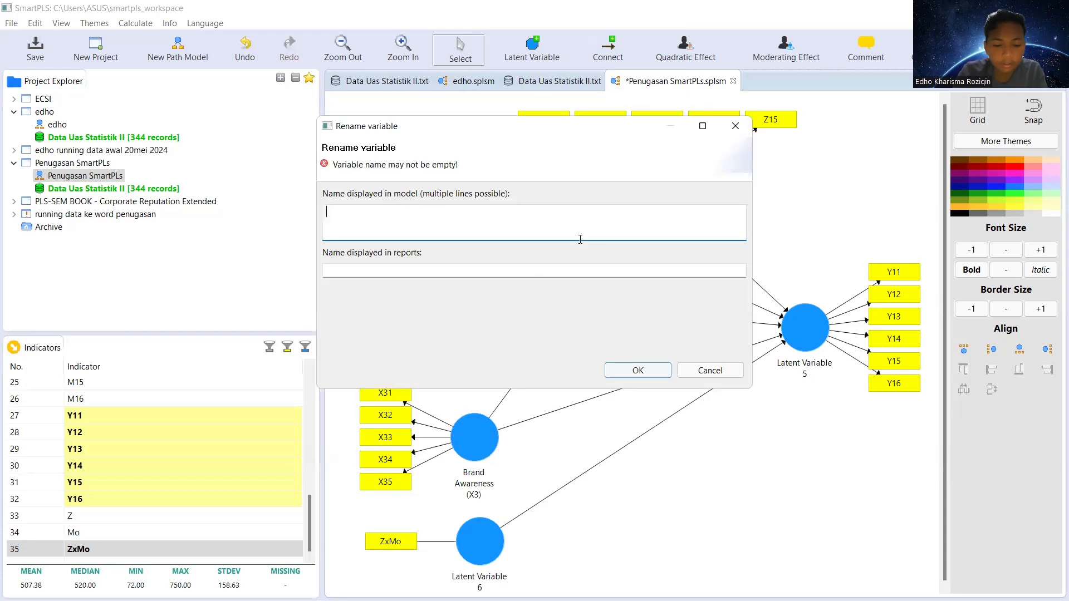
pyautogui.write('Satisfa')
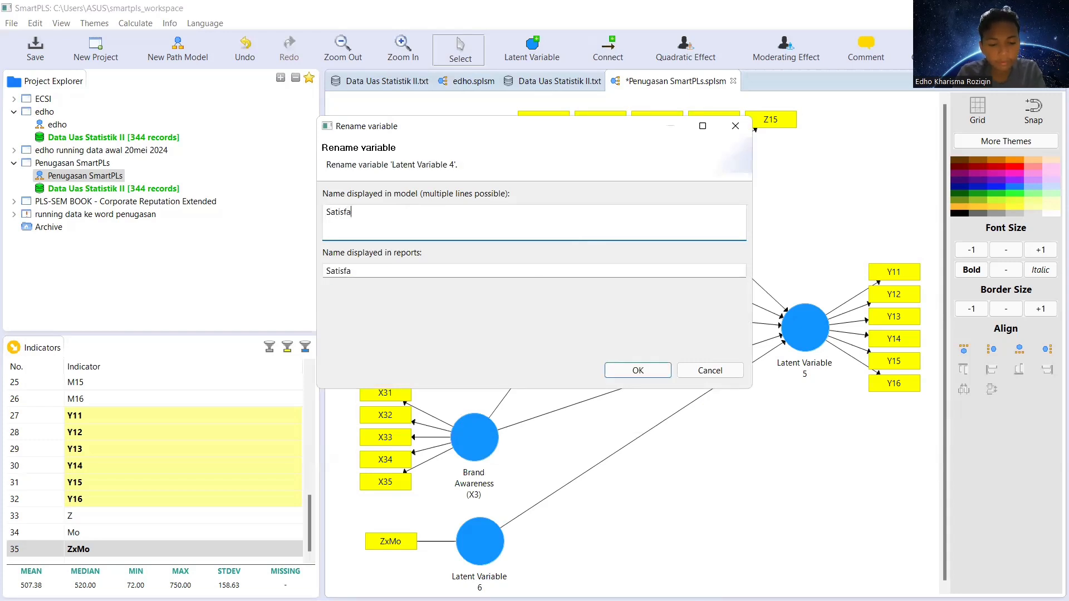
pyautogui.write('ction')
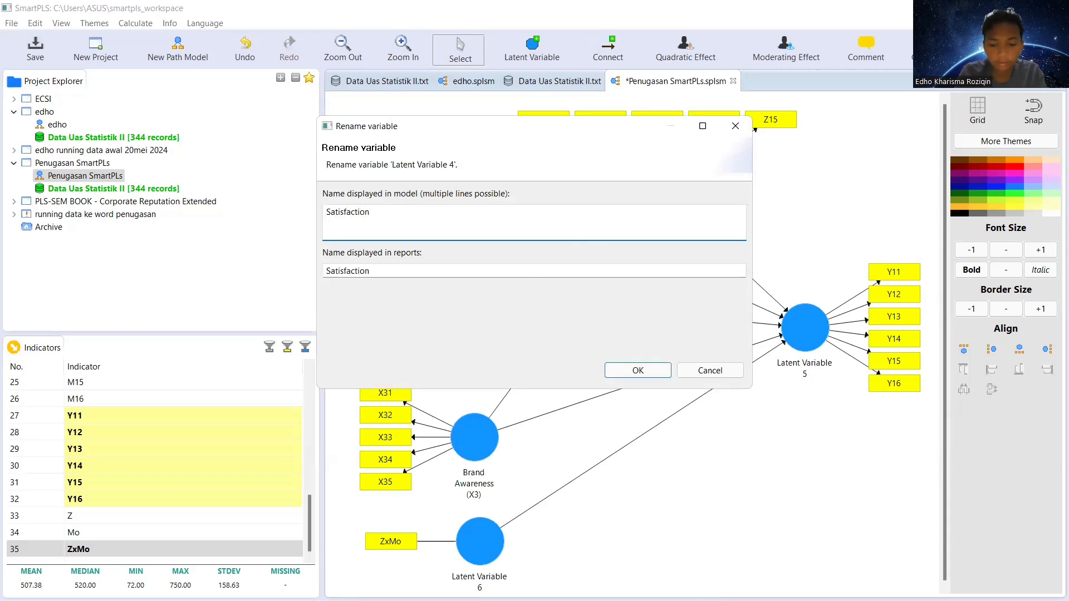
pyautogui.write(' (Z')
pyautogui.click(636, 377)
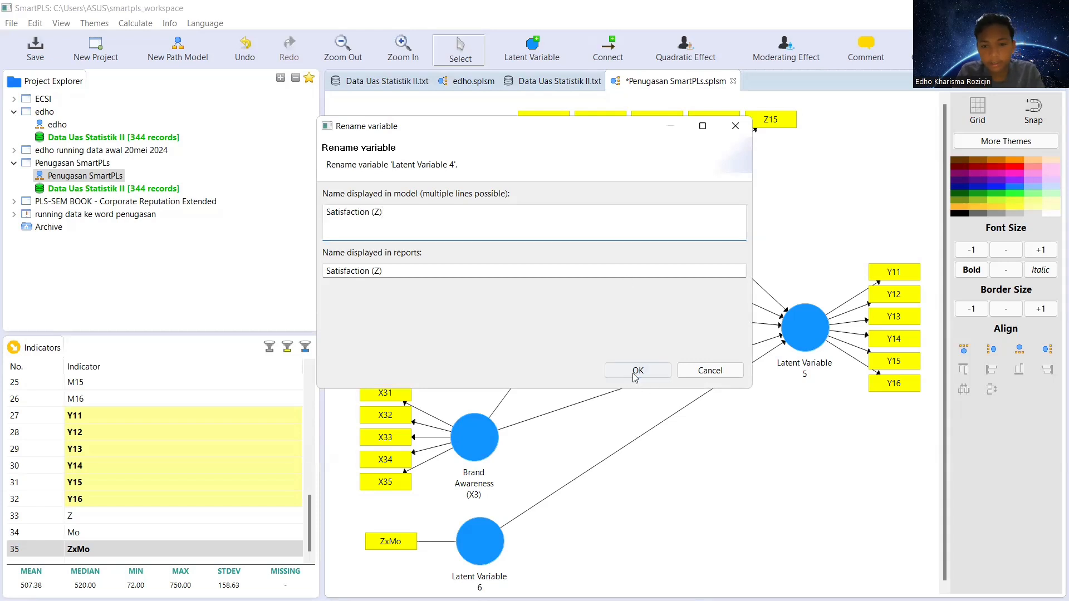
# Step: Rename Latent Variable 6, measured by the ZxMo indicator, as "Z*Mo"
pyautogui.click(486, 551)
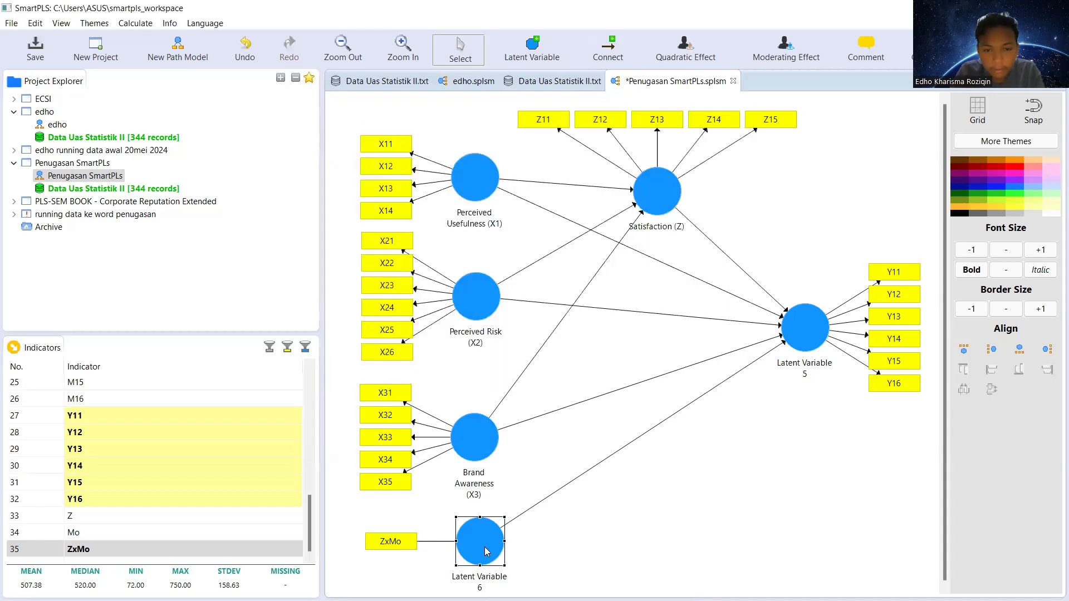
pyautogui.rightClick(486, 551)
pyautogui.click(558, 153)
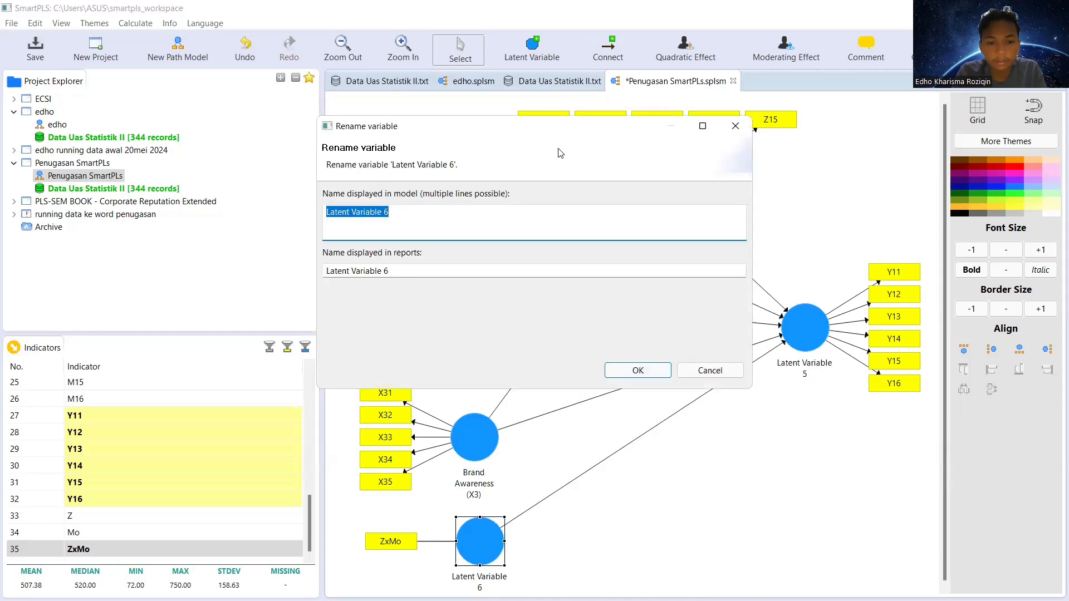
pyautogui.press('BackSpace')
pyautogui.write('Z')
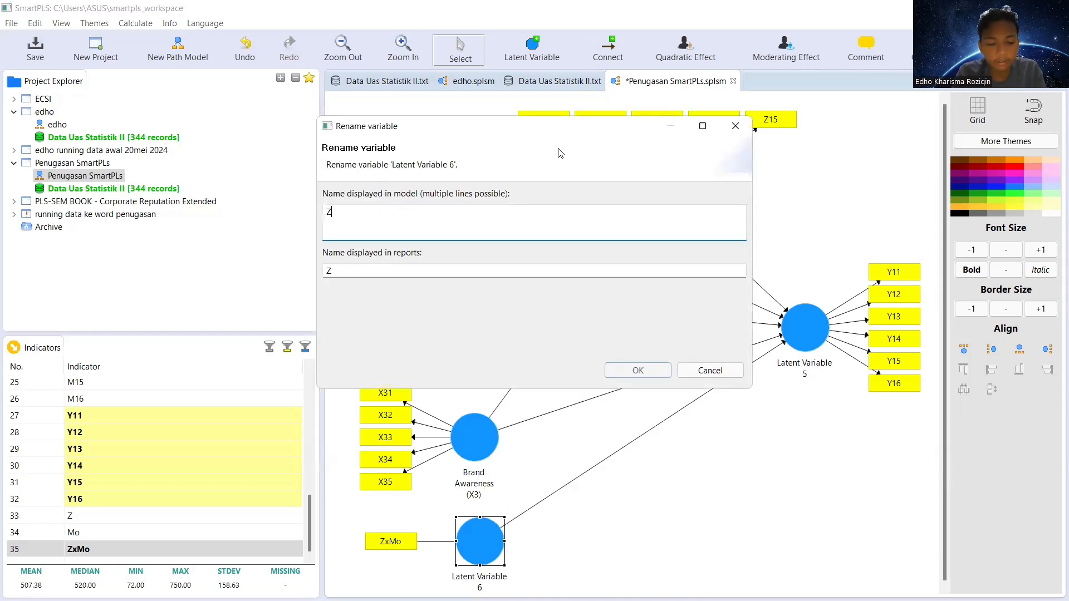
pyautogui.write('*')
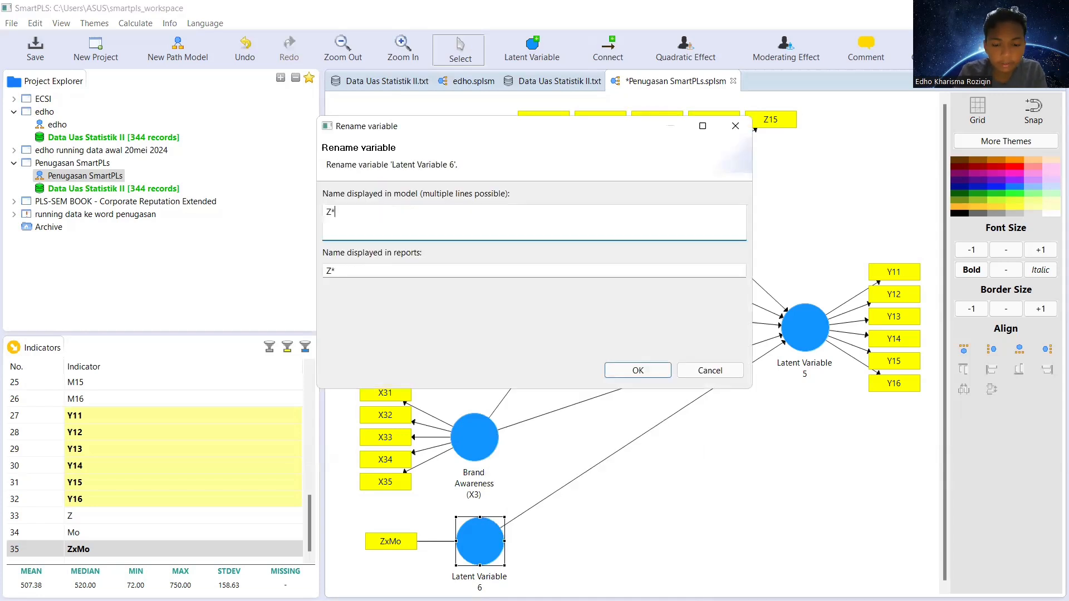
pyautogui.write('Mo')
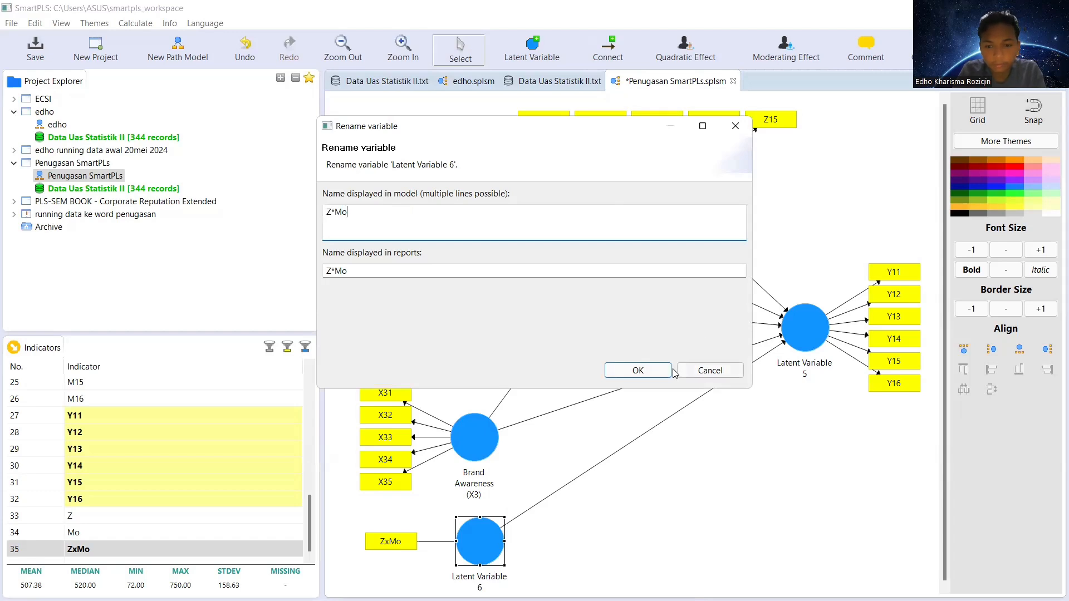
pyautogui.click(653, 370)
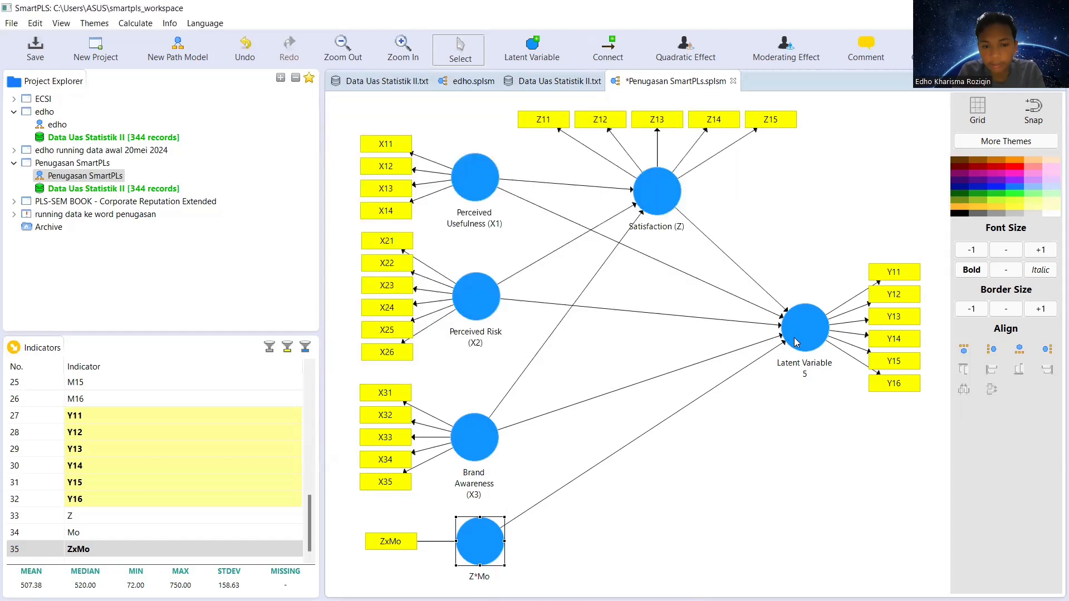
# Step: Rename Latent Variable 5, with indicators Y11–Y16, as "Online Impulse Buying (Y)" and deselect it
pyautogui.rightClick(795, 342)
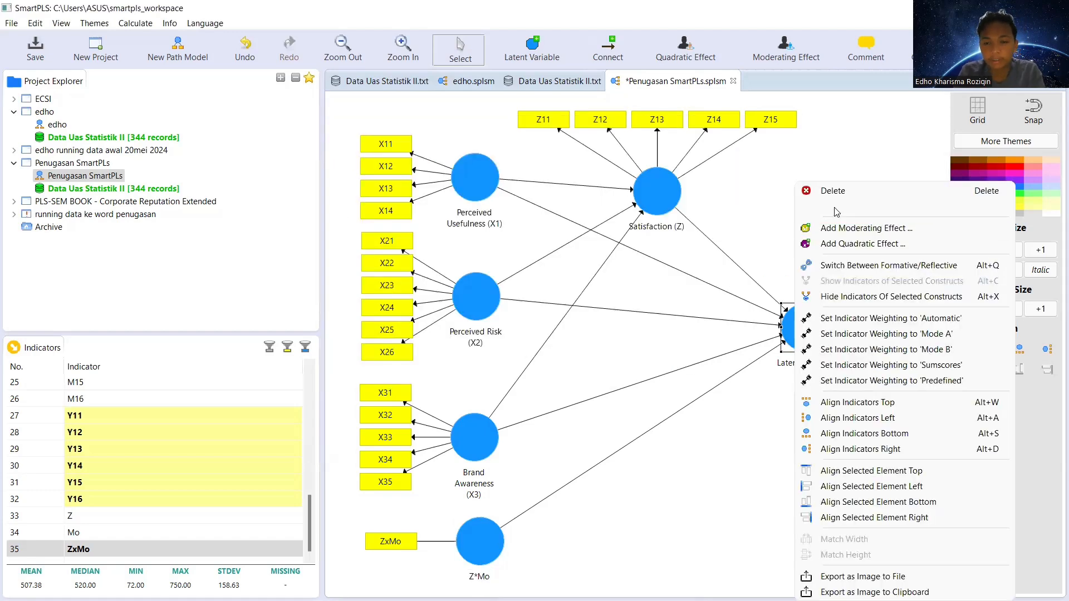
pyautogui.click(837, 212)
pyautogui.press('BackSpace')
pyautogui.write('On')
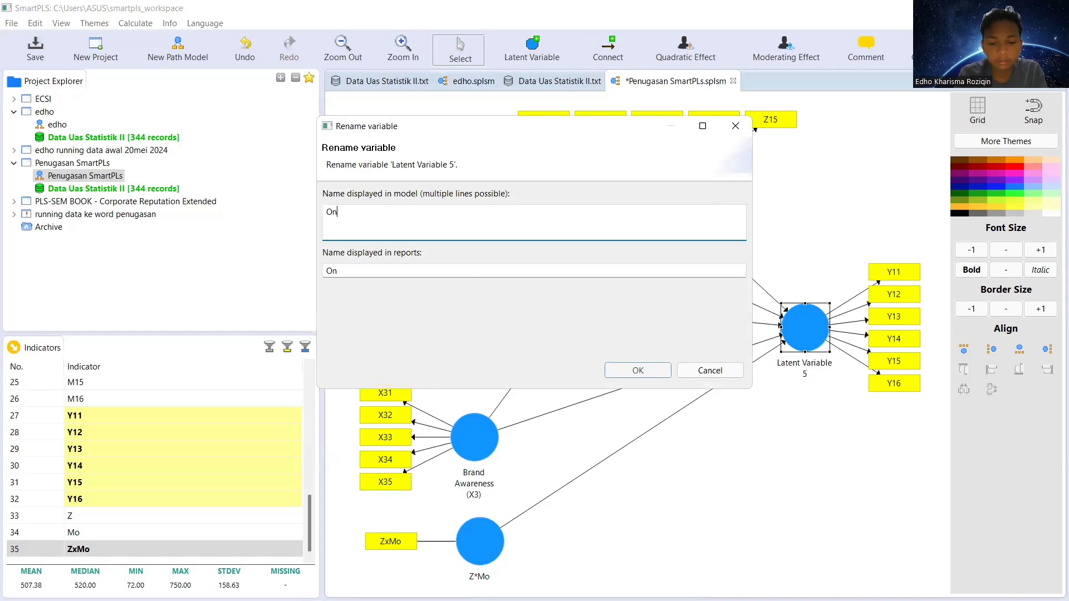
pyautogui.write('line I')
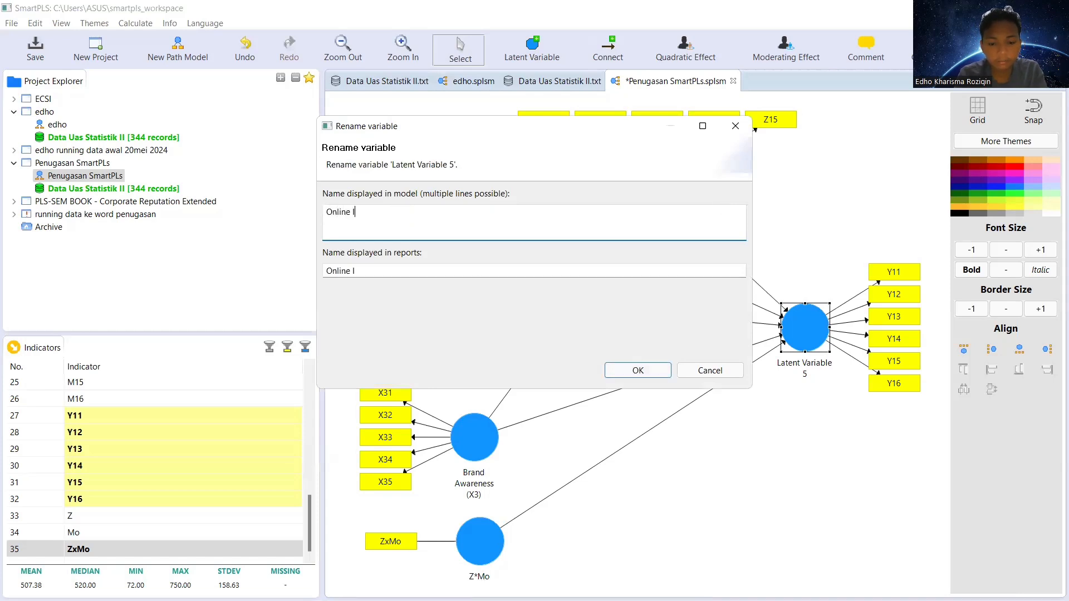
pyautogui.write('mpulse')
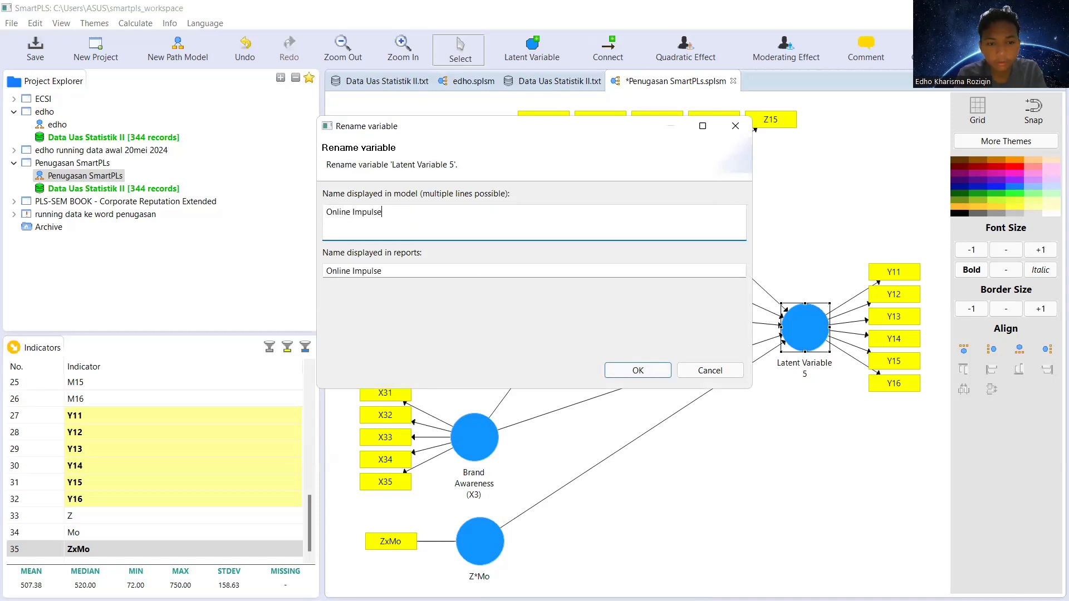
pyautogui.write(' Buying (Y')
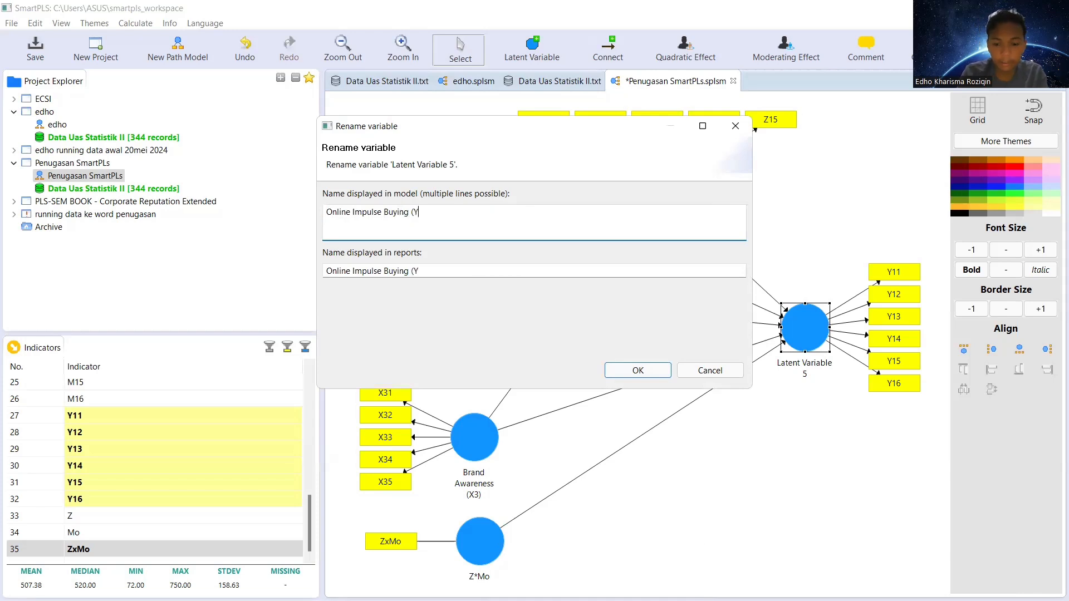
pyautogui.click(640, 372)
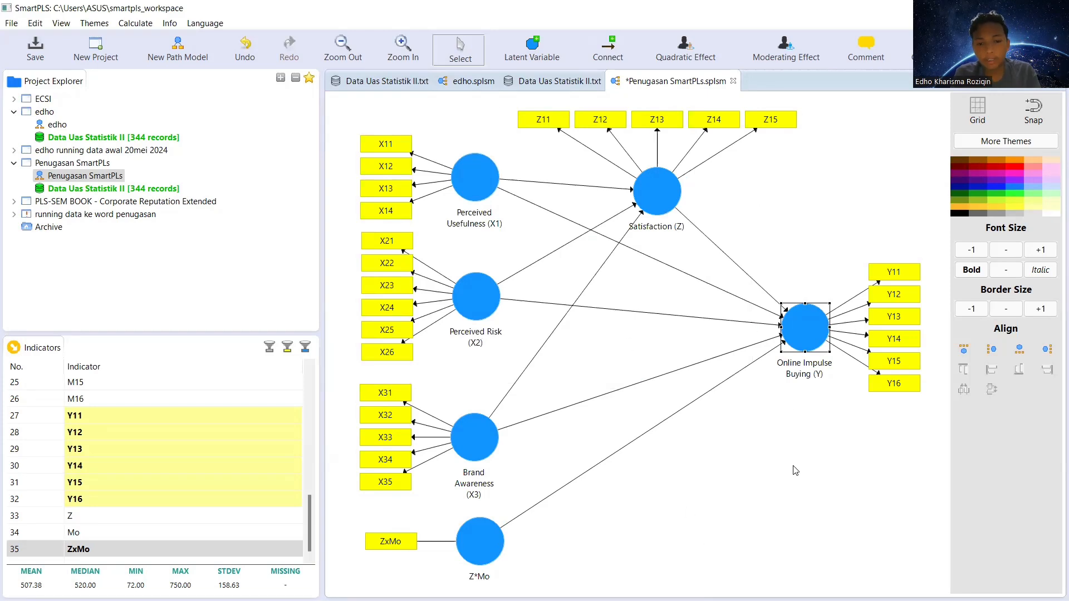
pyautogui.click(783, 530)
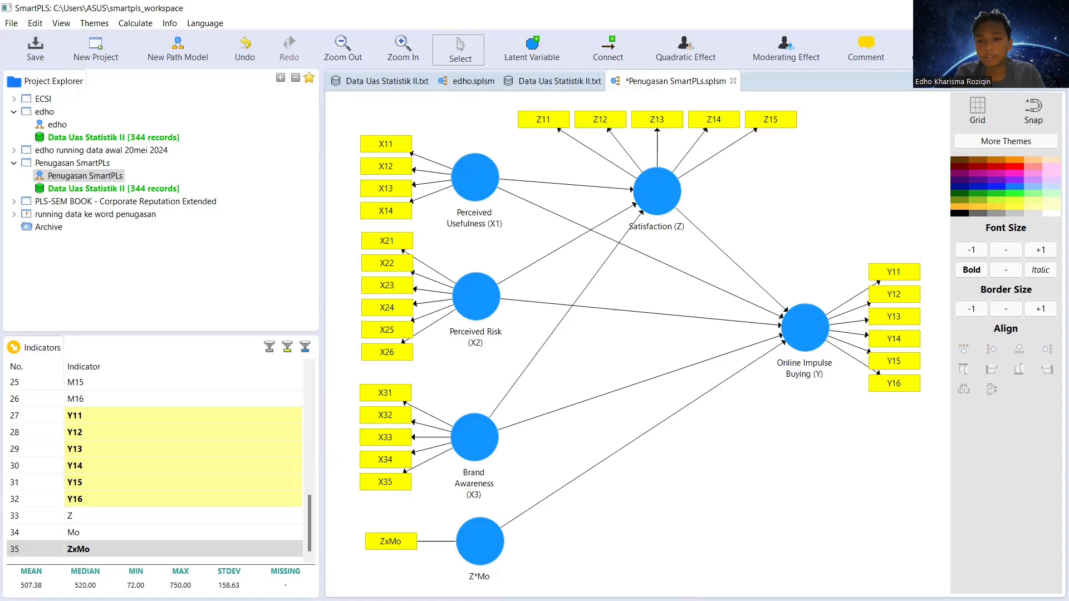
# Step: Run the PLS Algorithm with the Path weighting scheme, 300 maximum iterations and stop criterion 7, opening the full report after calculation
pyautogui.click(927, 49)
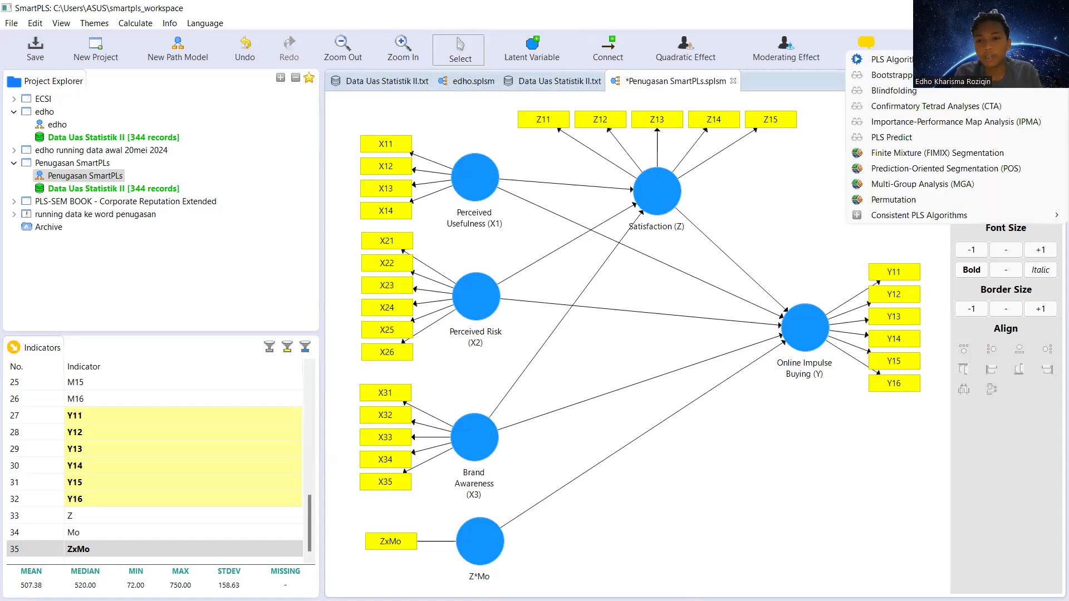
pyautogui.click(896, 58)
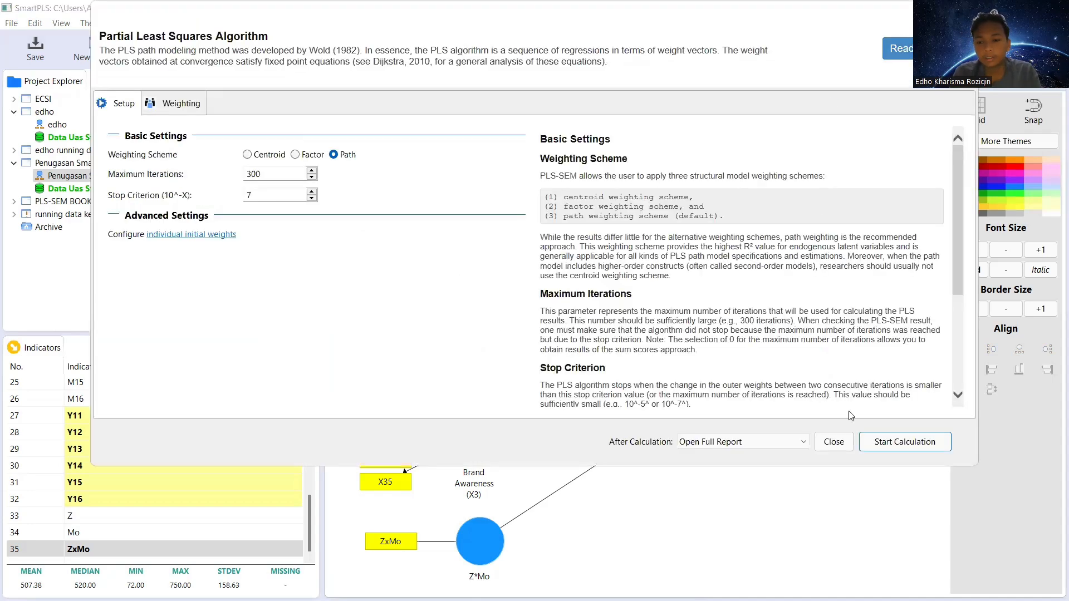
pyautogui.click(892, 447)
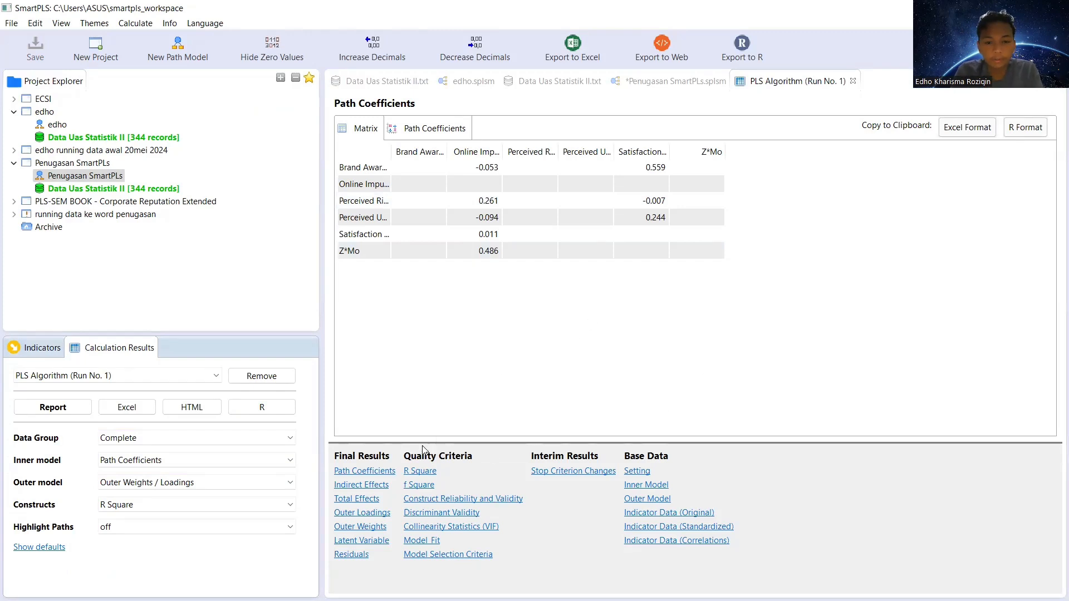
# Step: Open the Outer Loadings matrix in the PLS report and examine the loadings of all indicators
pyautogui.click(359, 513)
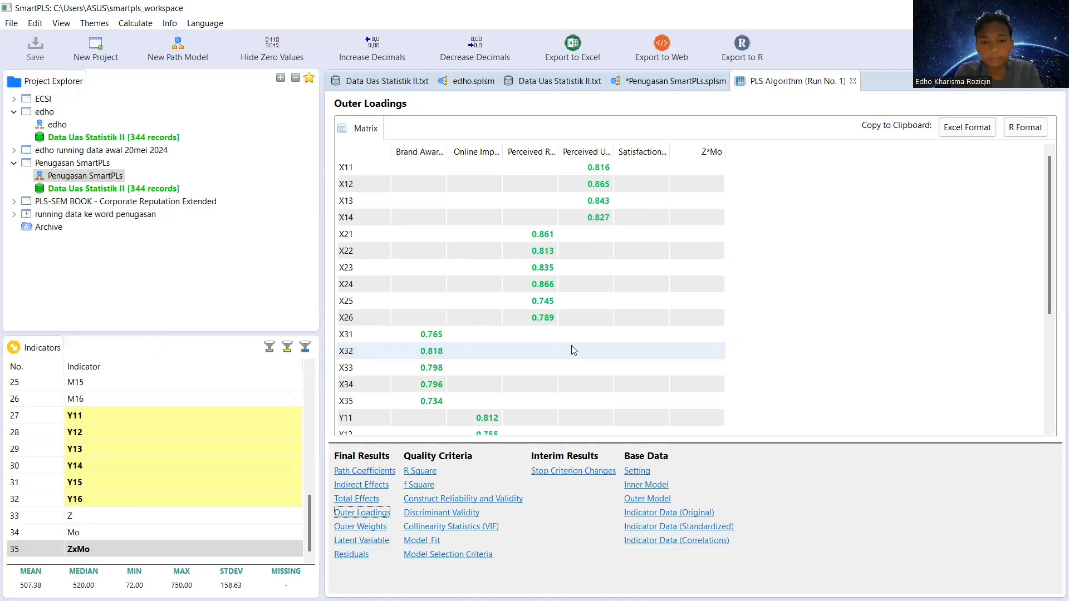
pyautogui.scroll(-4, 574, 350)
pyautogui.scroll(4, 573, 350)
pyautogui.scroll(-1, 574, 349)
pyautogui.scroll(1, 573, 350)
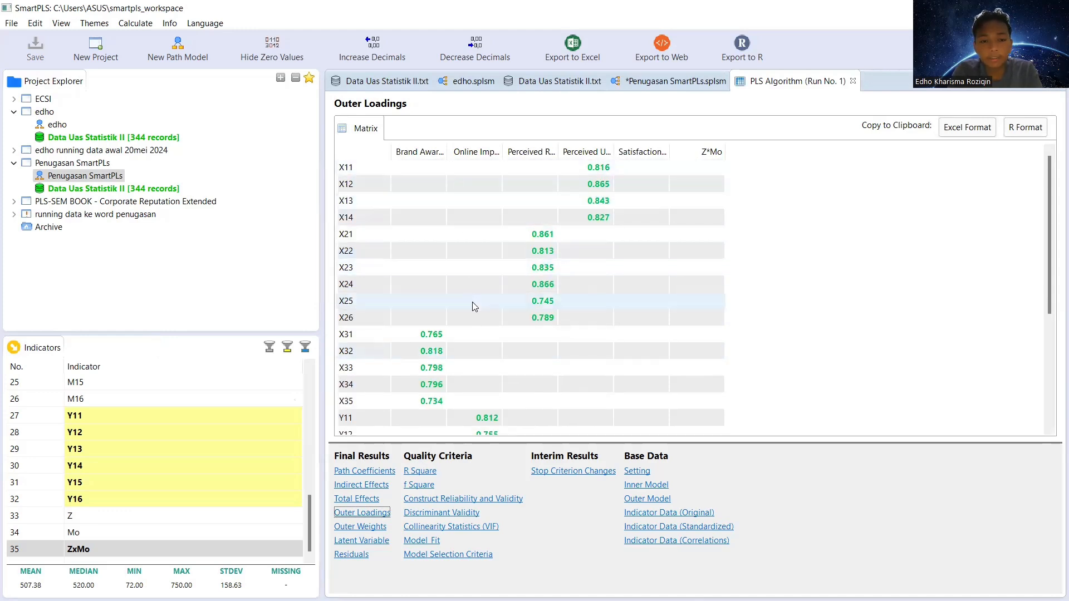
# Step: Review the outer loadings through the ZxMo indicator and open the R Square matrix, widening its first column to show full construct names
pyautogui.scroll(-4, 474, 306)
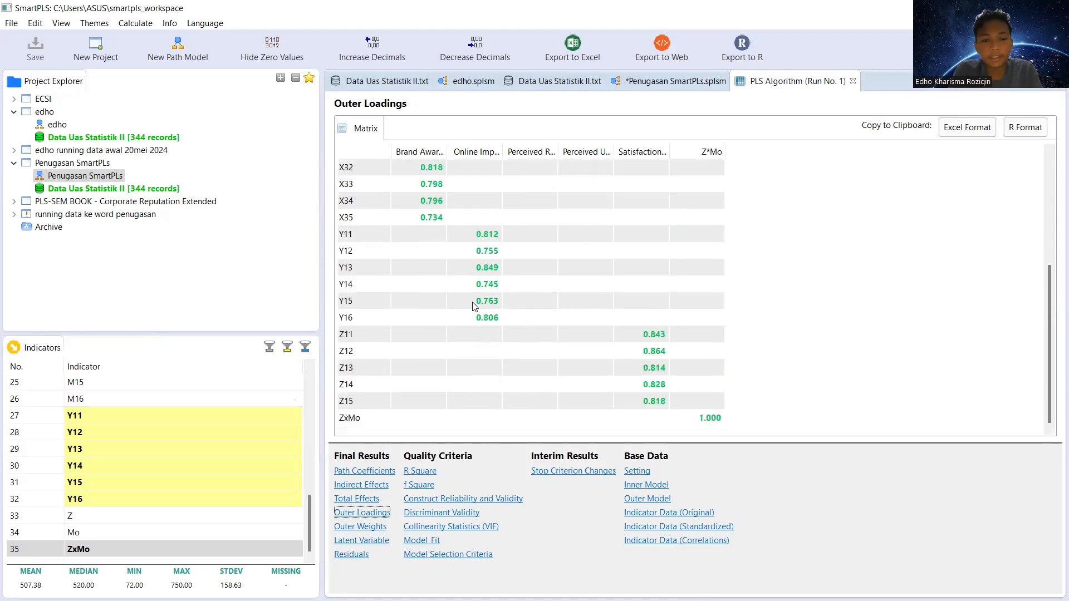
pyautogui.scroll(4, 474, 306)
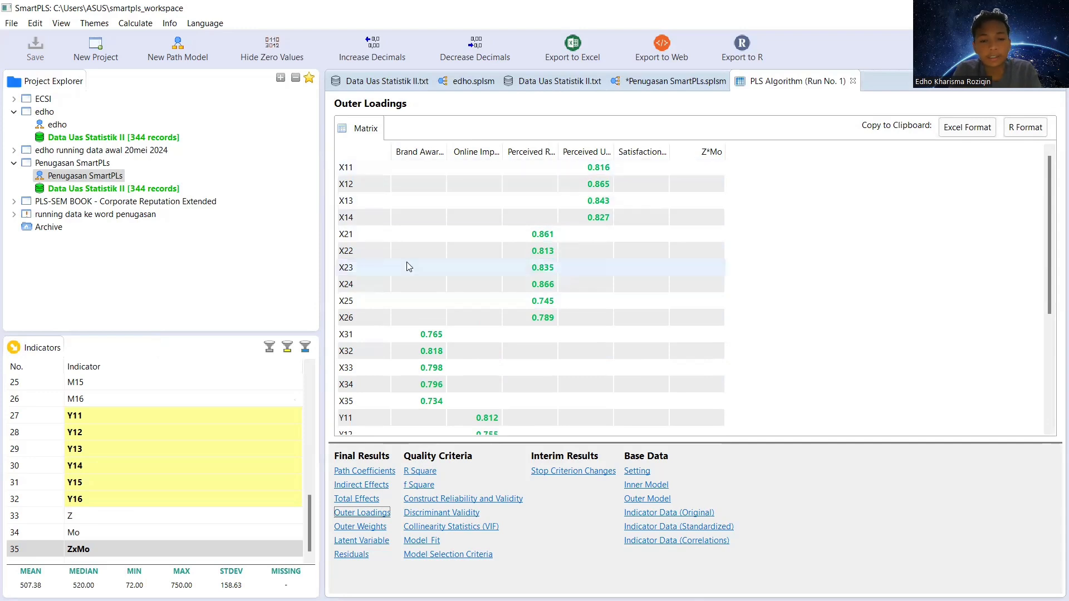
pyautogui.scroll(-4, 406, 267)
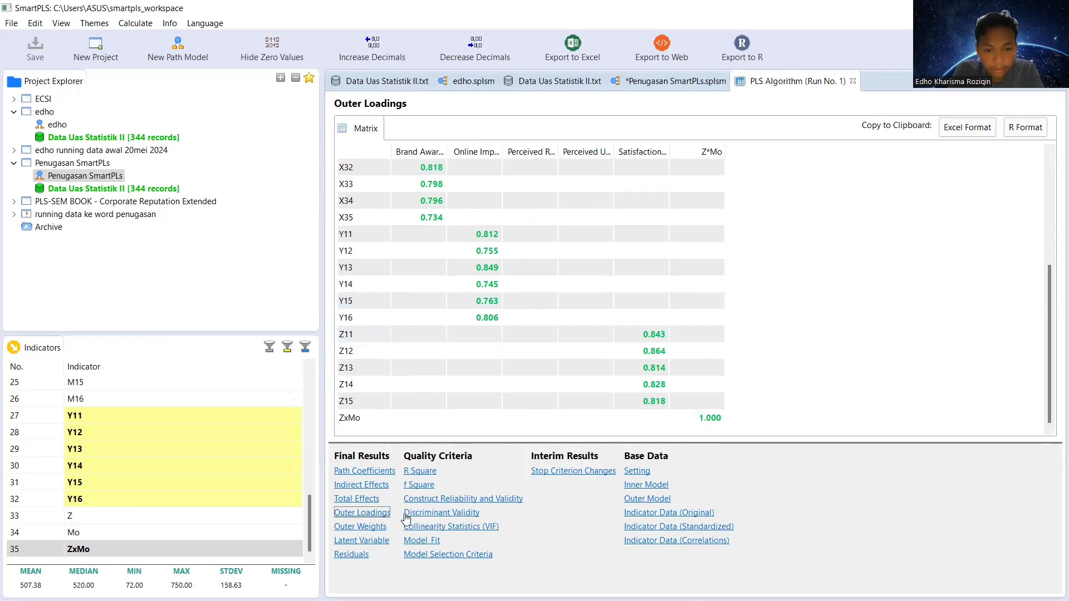
pyautogui.click(419, 473)
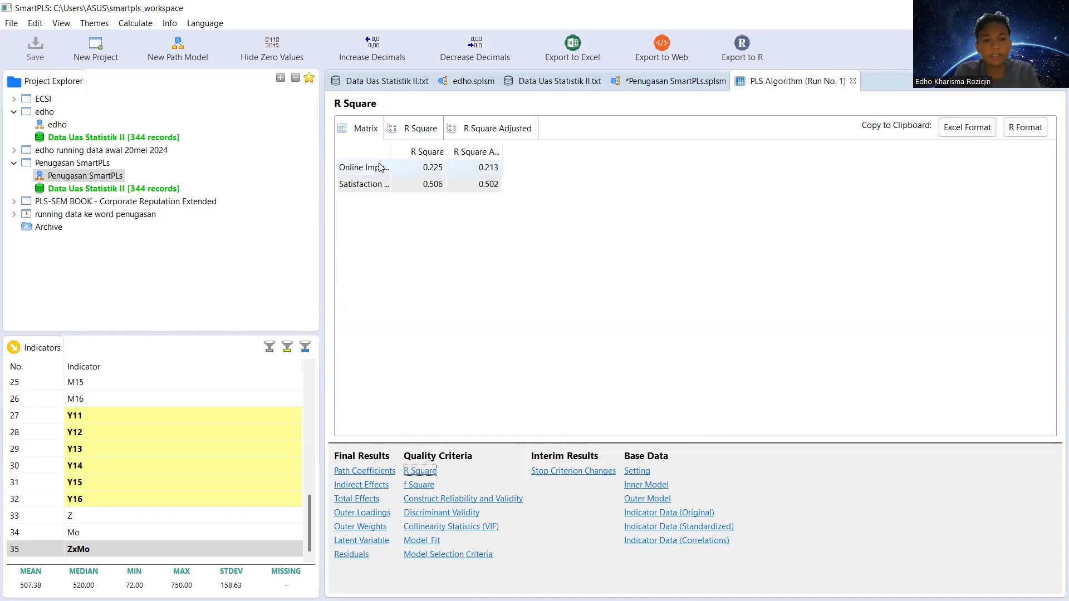
pyautogui.moveTo(388, 149); pyautogui.dragTo(477, 158)
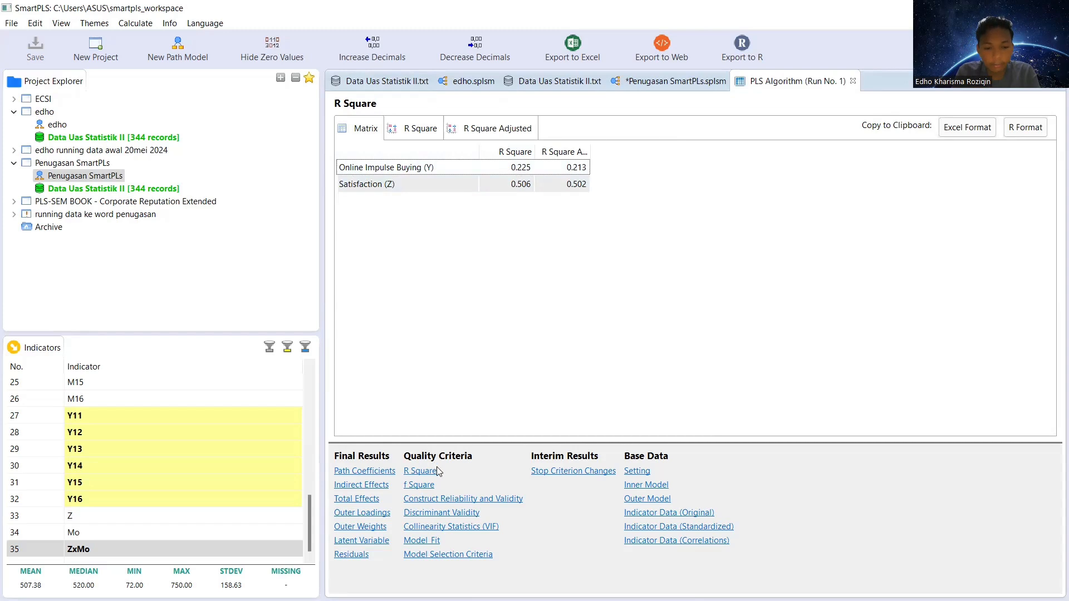
# Step: Open Construct Reliability and Validity and widen the Cronbach's Alpha, Composite Reliability and Average Variance Extracted (AVE) columns to show their full headings
pyautogui.click(443, 499)
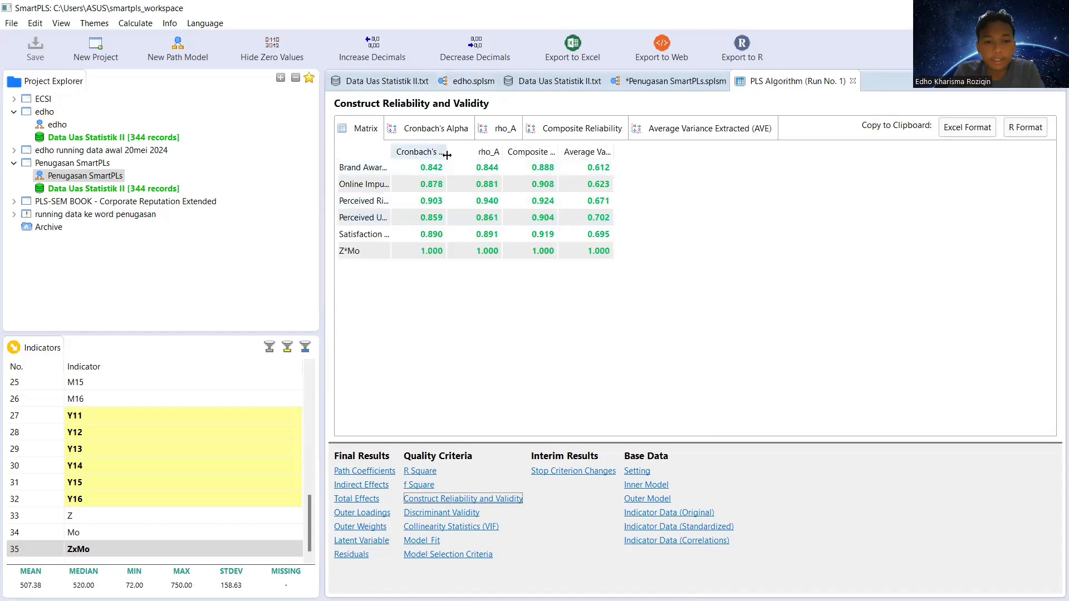
pyautogui.moveTo(446, 152); pyautogui.dragTo(497, 158)
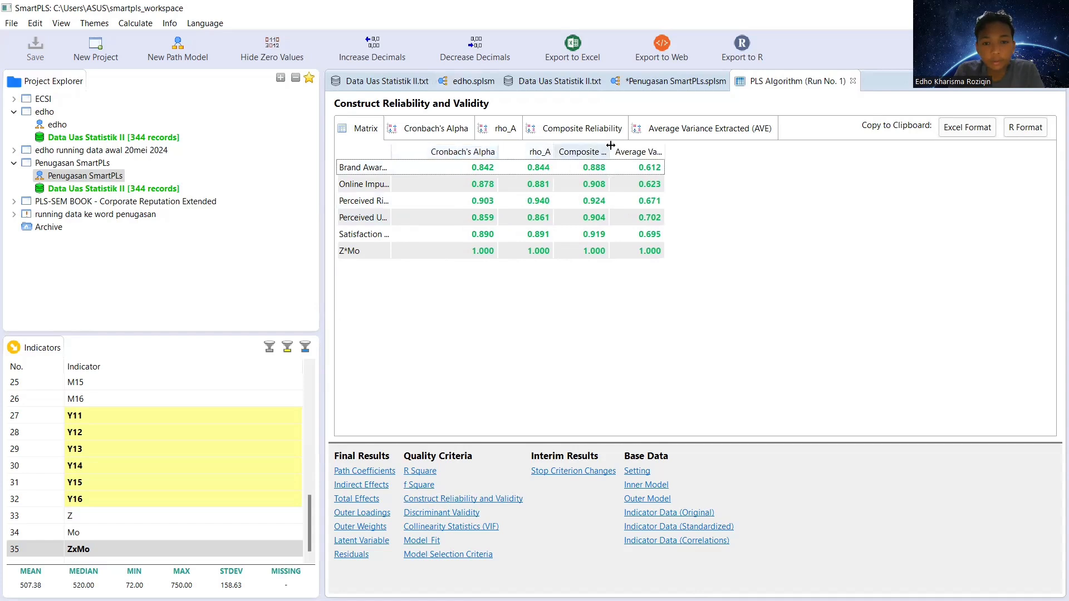
pyautogui.moveTo(610, 146); pyautogui.dragTo(645, 152)
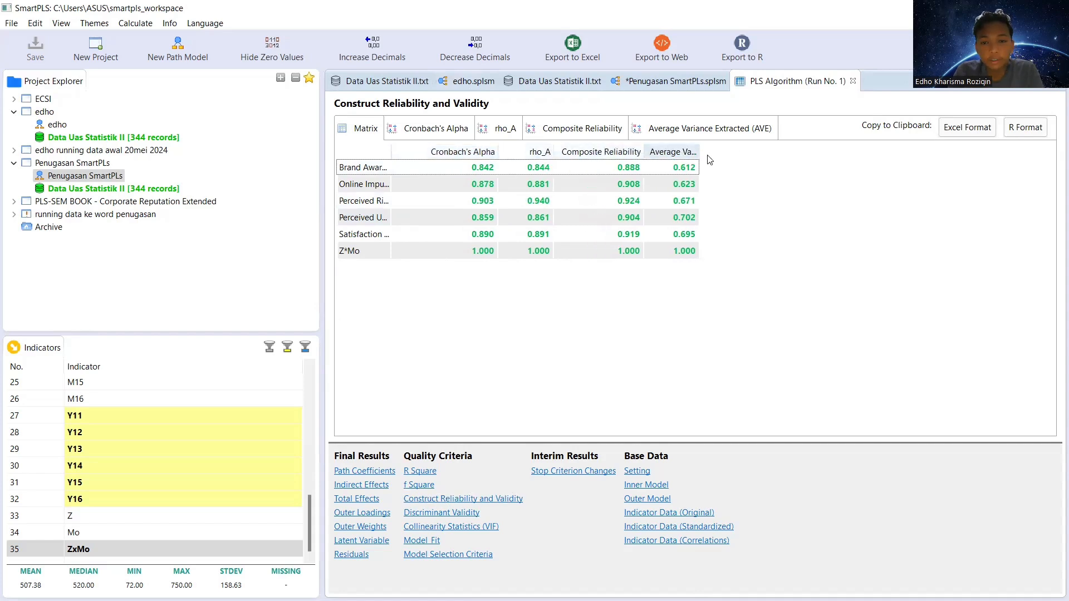
pyautogui.moveTo(711, 154); pyautogui.dragTo(779, 155)
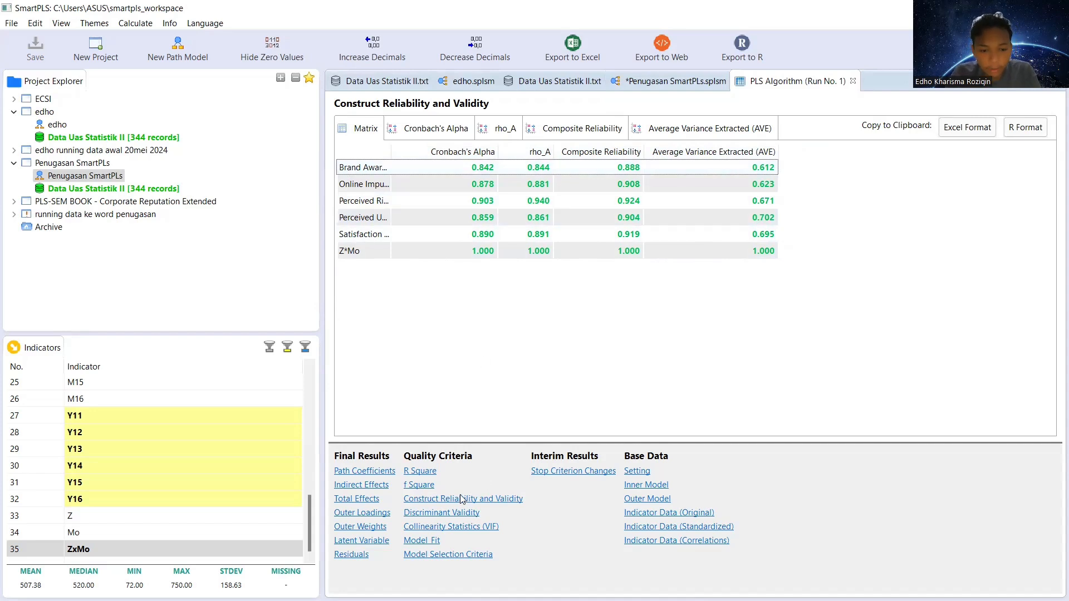
# Step: Examine the Fornell-Larcker Criterion under Discriminant Validity and the Fit Summary under Model Fit
pyautogui.click(431, 517)
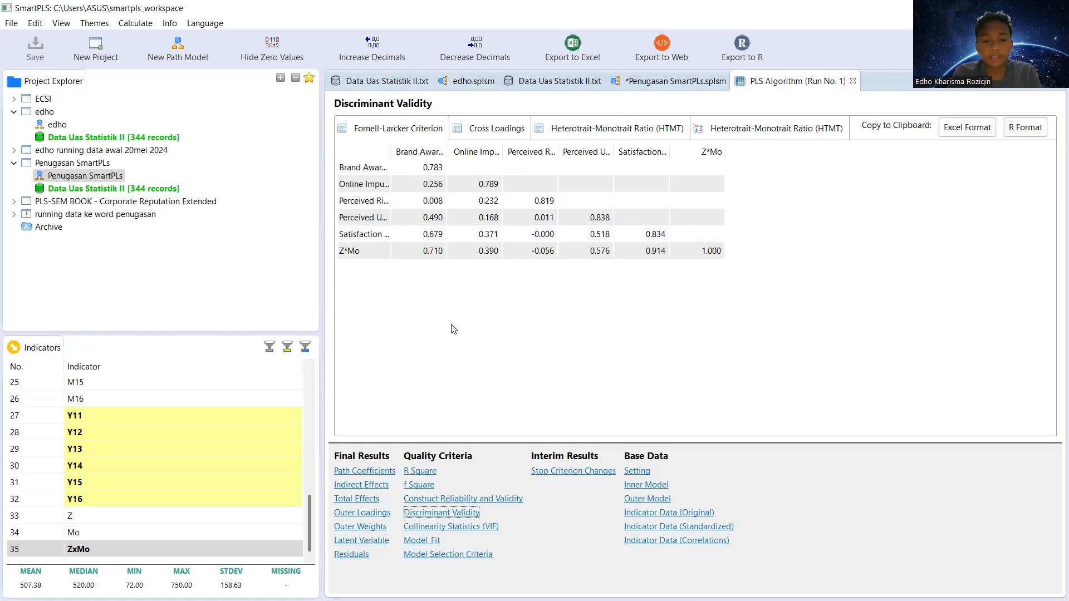
pyautogui.click(422, 541)
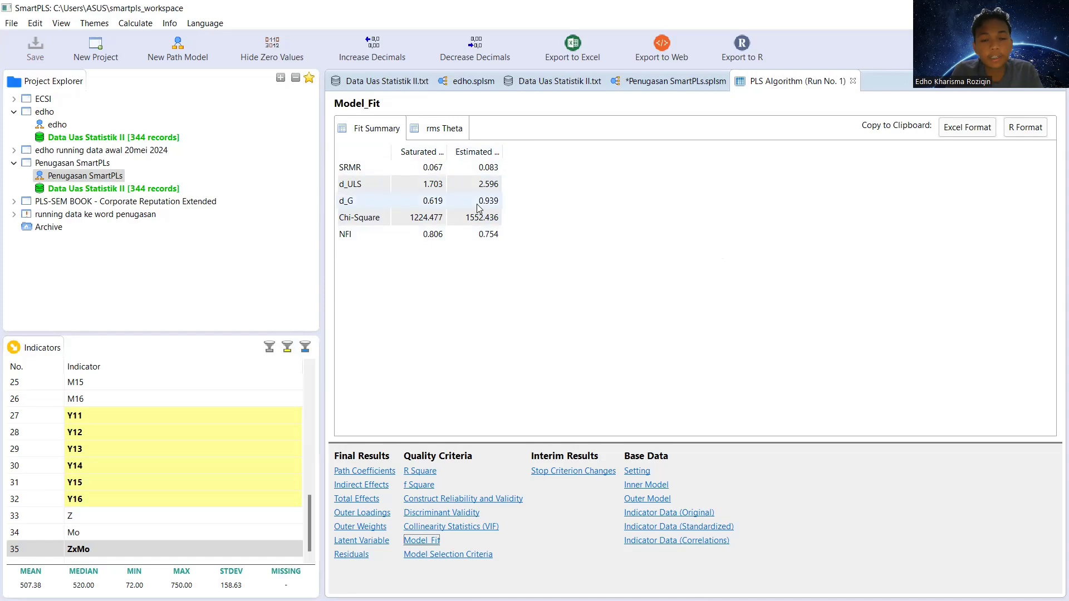
# Step: Run Bootstrapping on the Penugasan SmartPLS model with 500 subsamples, Basic Bootstrapping, BCa intervals, a two-tailed test and significance level 0.05, opening the full report
pyautogui.click(660, 84)
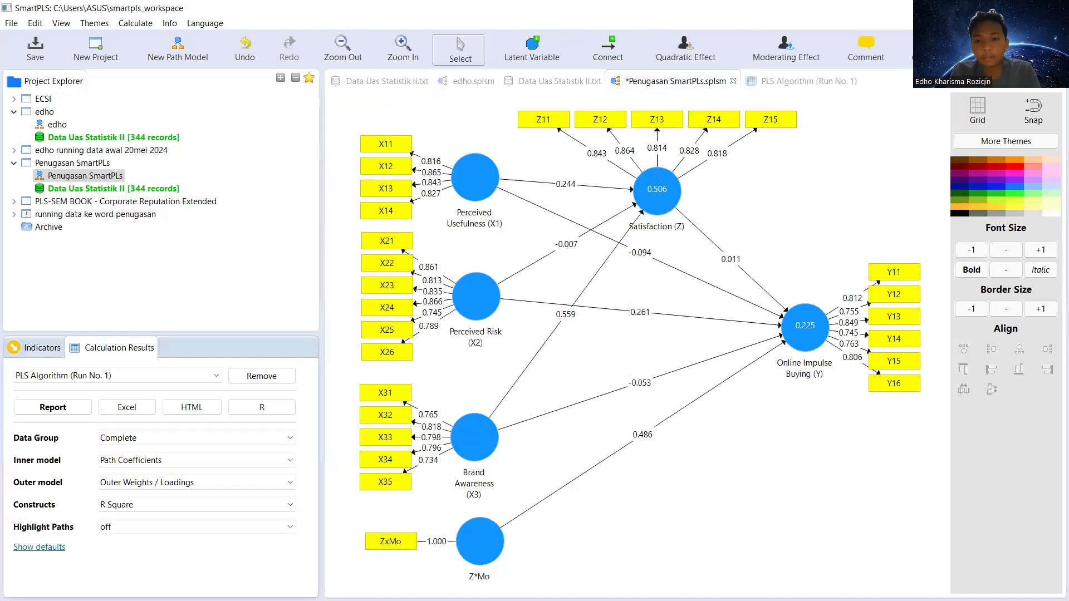
pyautogui.click(927, 48)
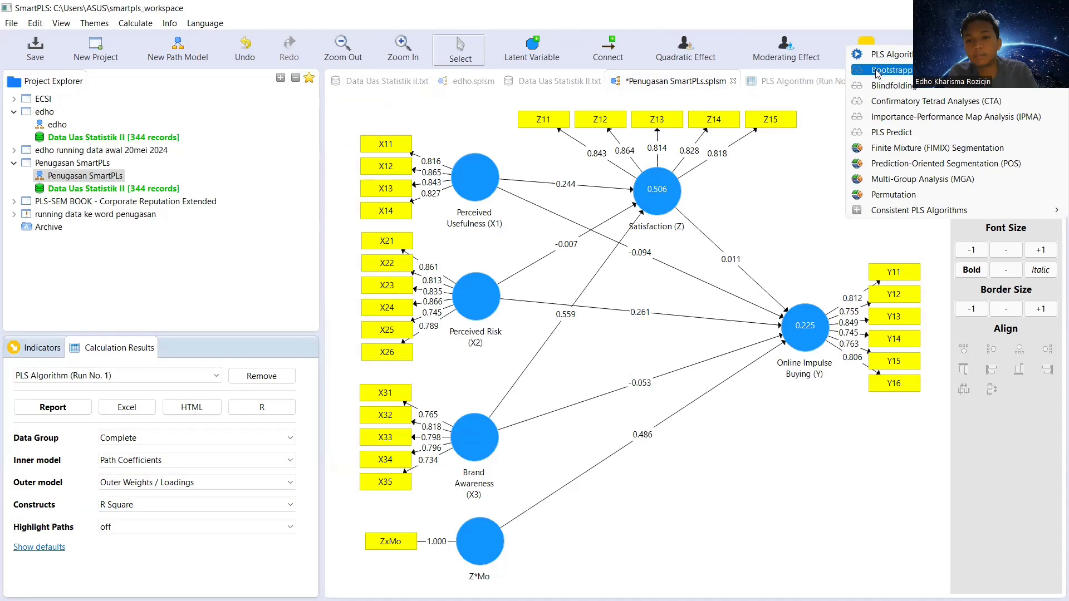
pyautogui.click(877, 73)
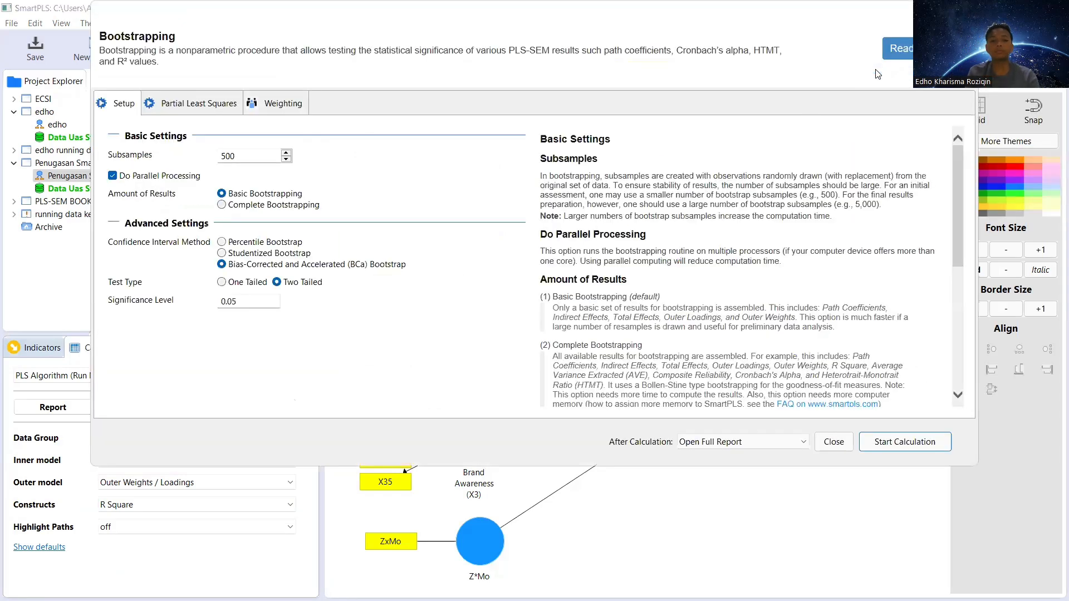
pyautogui.click(880, 443)
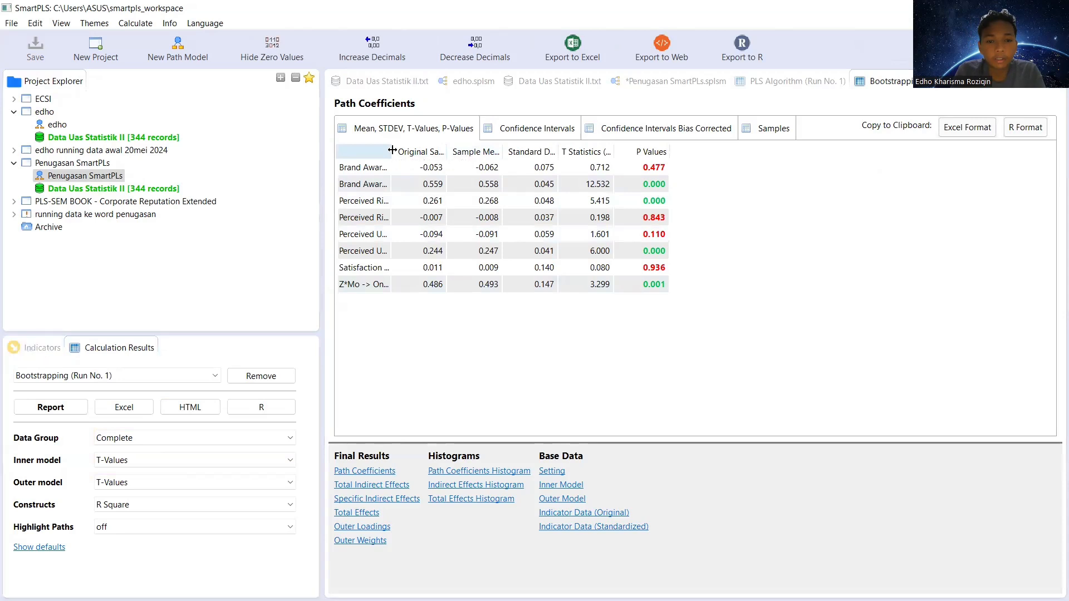
# Step: Examine the bootstrapped Path Coefficients and Specific Indirect Effects, widening each table's first column to show the full path names
pyautogui.moveTo(392, 148); pyautogui.dragTo(566, 149)
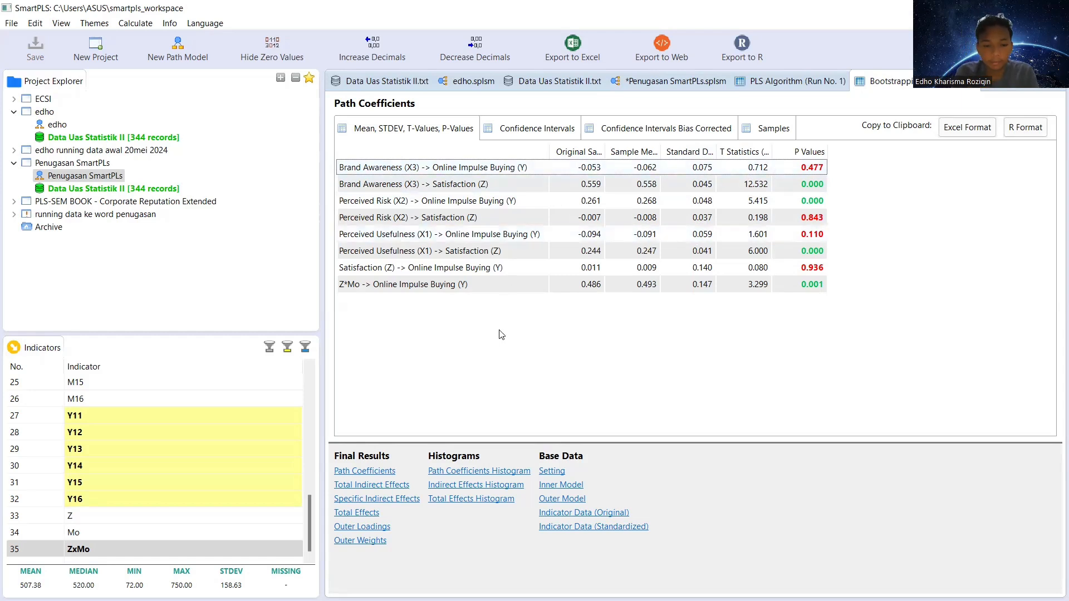
pyautogui.click(362, 498)
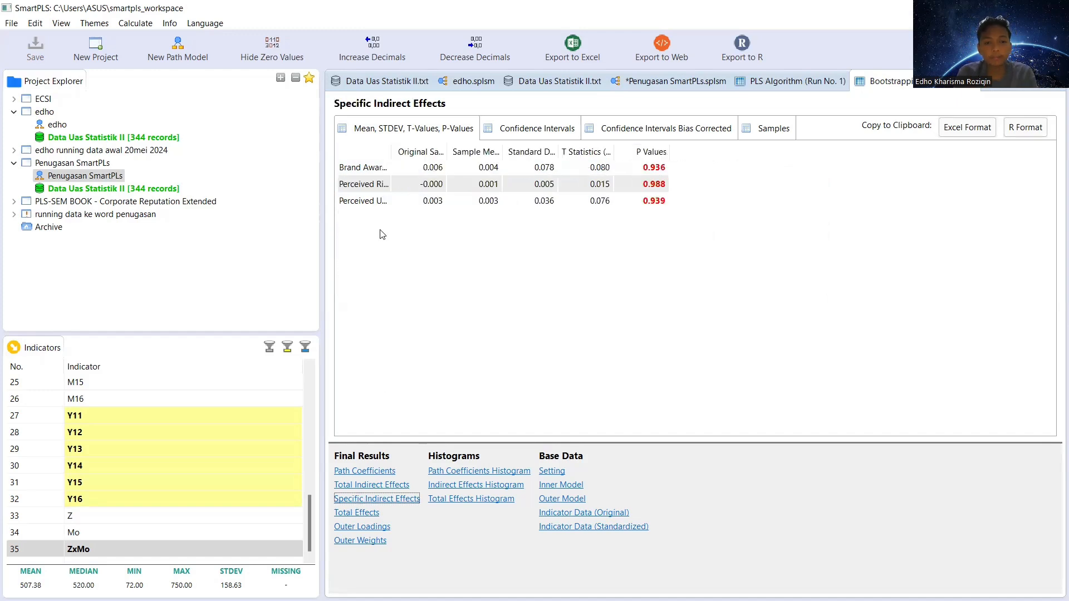
pyautogui.moveTo(392, 146); pyautogui.dragTo(616, 159)
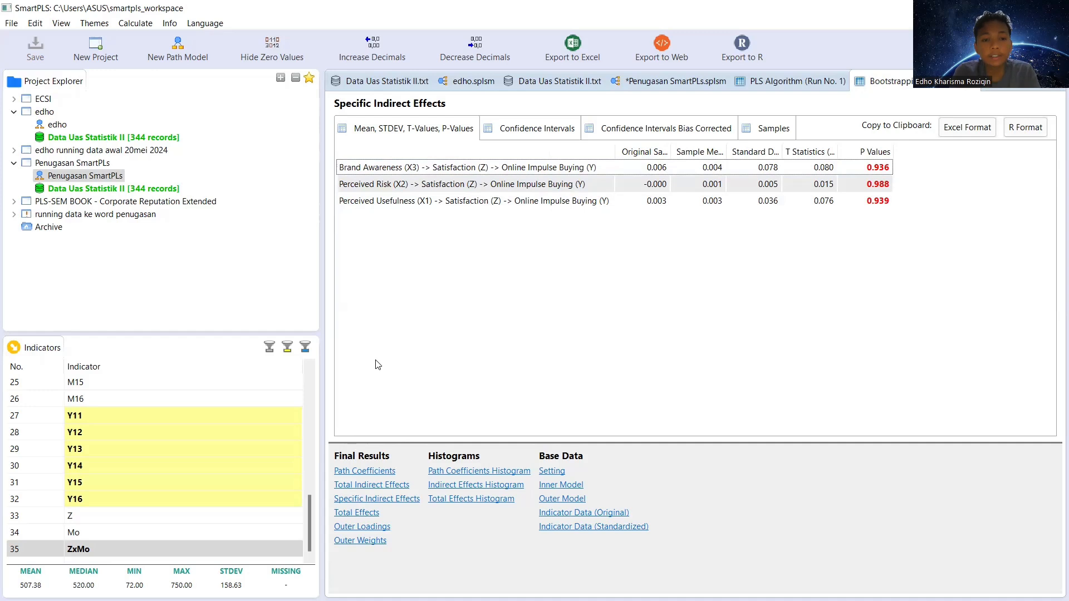
# Step: Reload the Specific Indirect Effects, view the Total Effects and open the Outer Loadings in the bootstrapping report
pyautogui.click(368, 501)
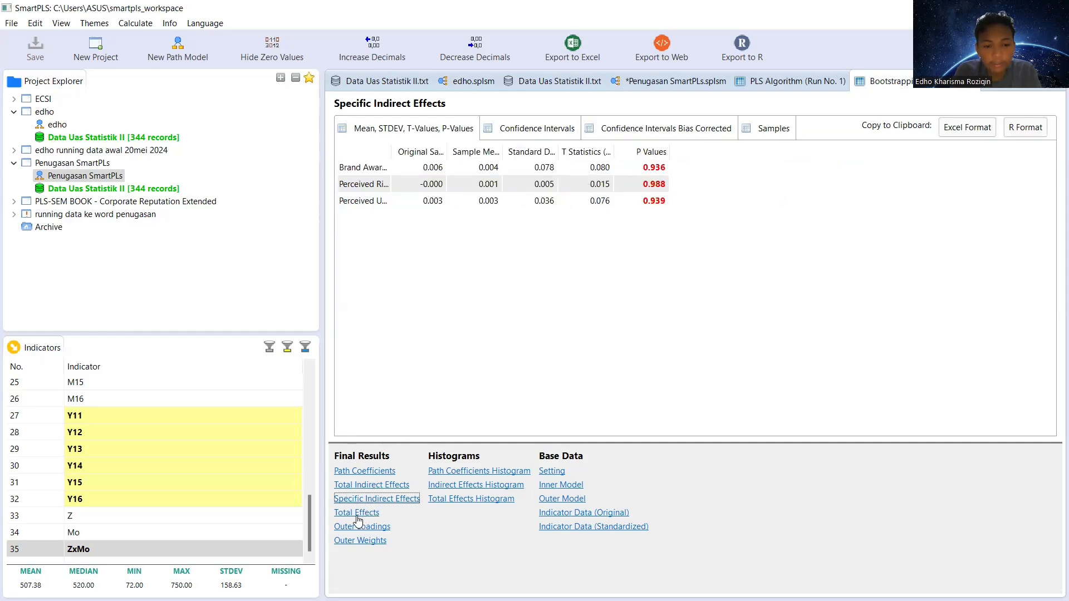
pyautogui.click(357, 514)
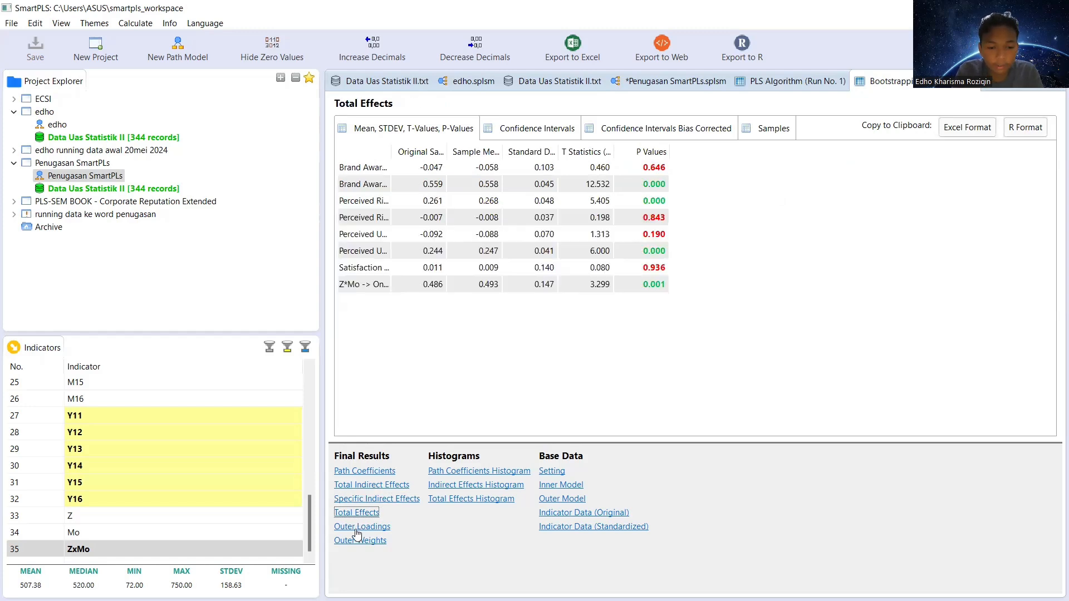
pyautogui.click(357, 533)
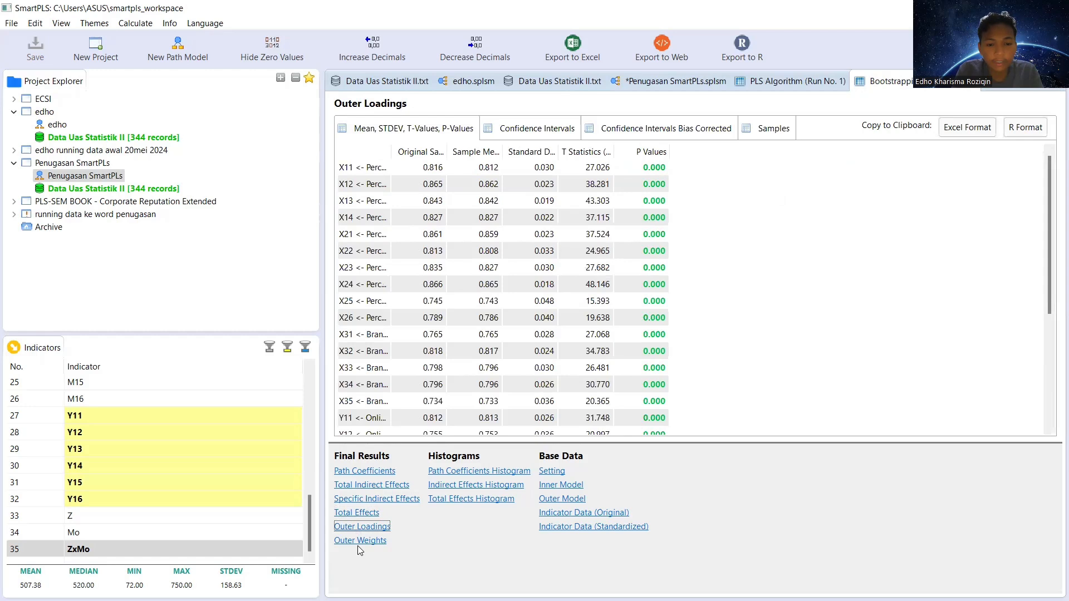